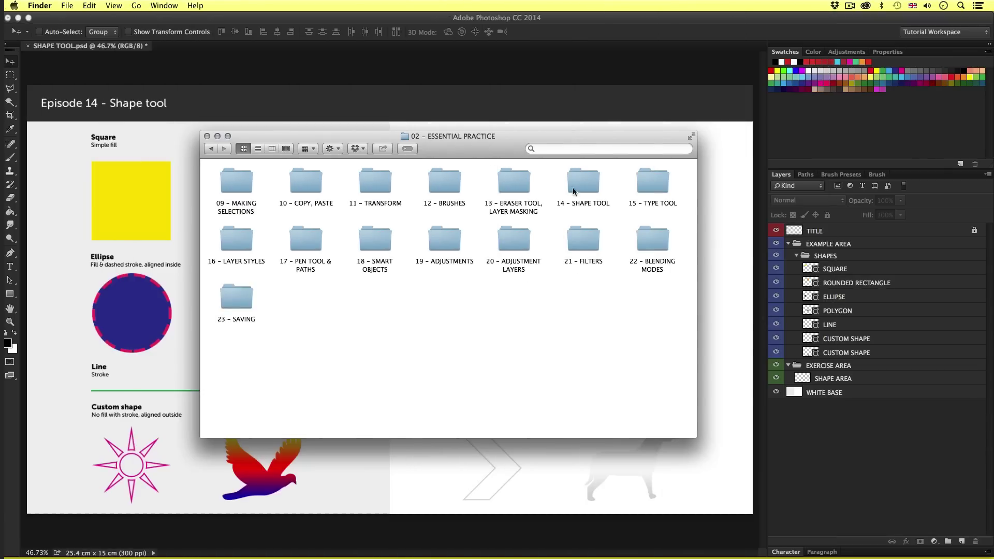
# Open the SHAPE TOOL document from the 14 – SHAPE TOOL folder
pyautogui.click(579, 176)
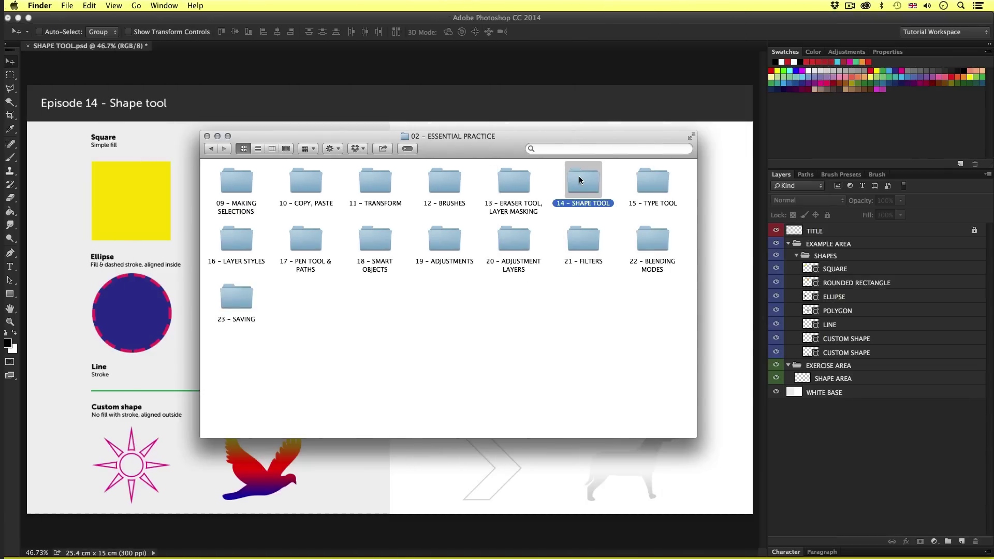
pyautogui.doubleClick(579, 176)
pyautogui.doubleClick(239, 178)
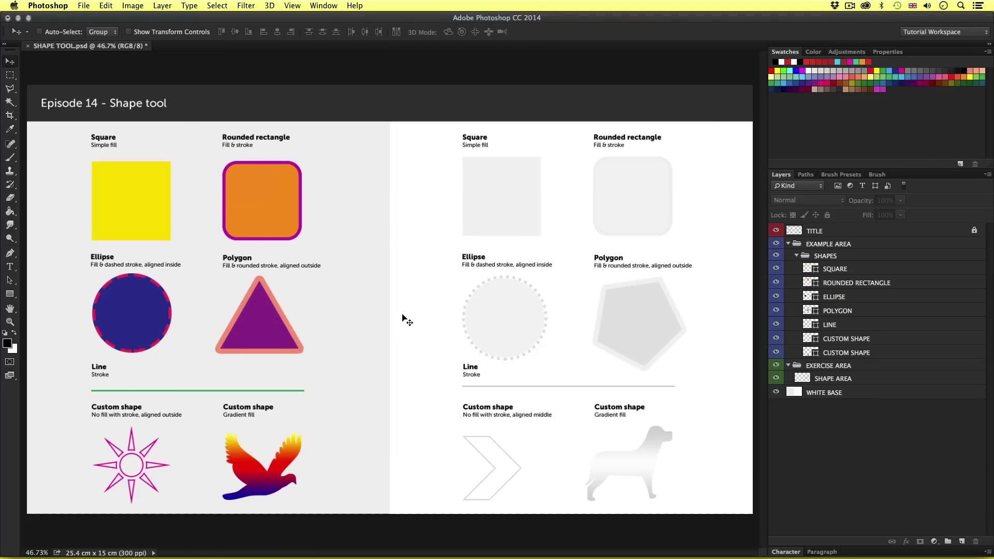
# Examine the example shapes on the canvas and the EXAMPLE AREA group with its SHAPES subgroup
pyautogui.press('z')
pyautogui.moveTo(164, 286); pyautogui.dragTo(190, 264)
pyautogui.hscroll(-3, 310, 238)
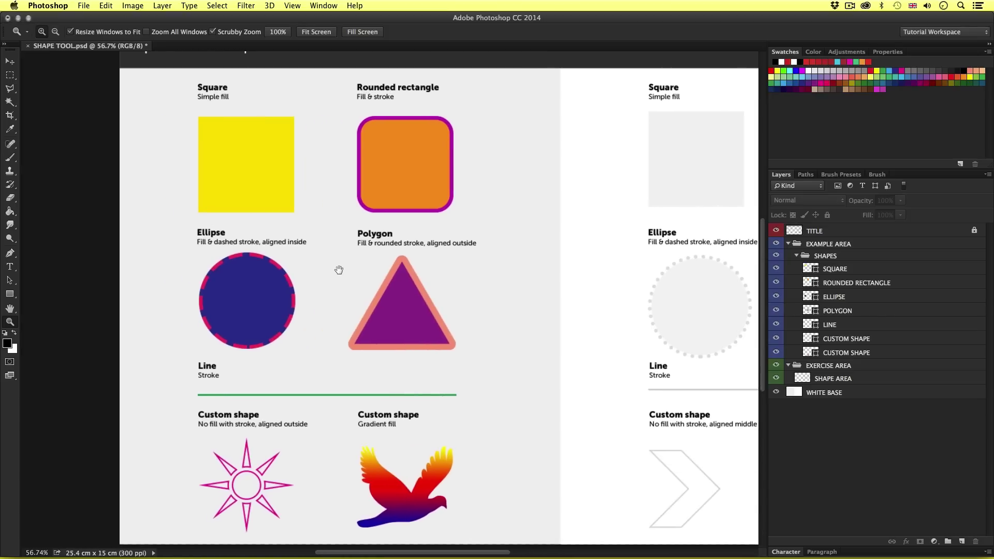
pyautogui.press('v')
pyautogui.hscroll(-1, 518, 248)
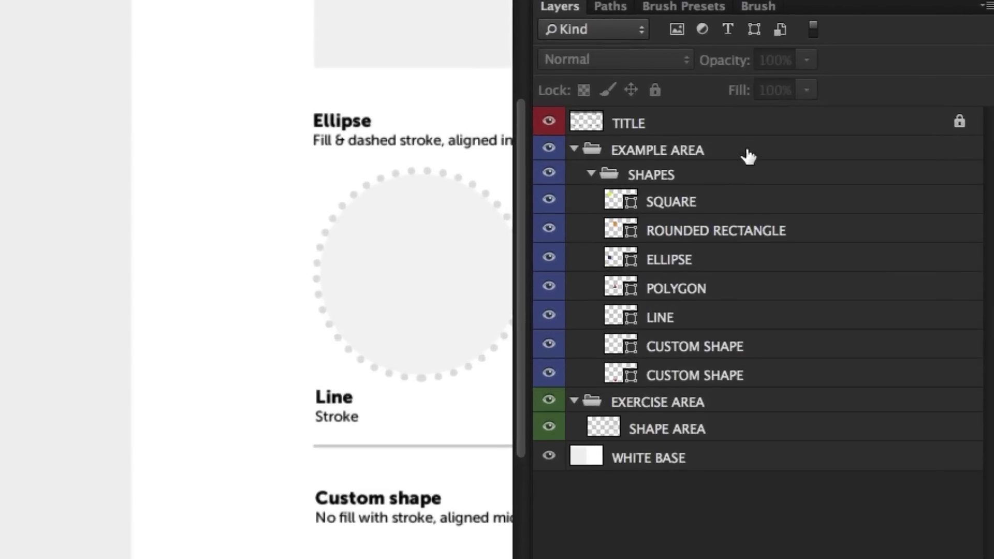
pyautogui.click(870, 244)
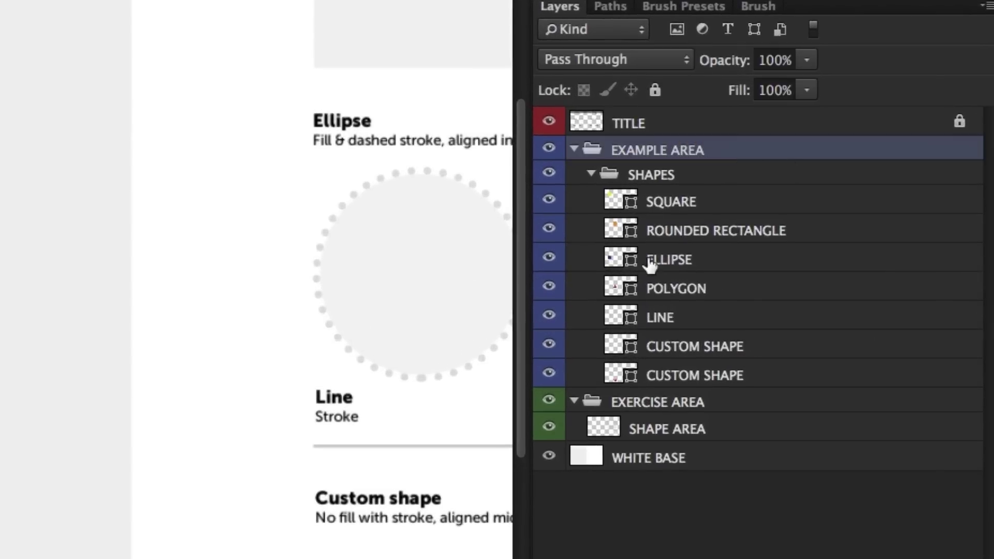
pyautogui.click(591, 175)
pyautogui.click(591, 174)
# Go through the shape layers in the SHAPES group from SQUARE to the last CUSTOM SHAPE, then clear the layer selection
pyautogui.click(726, 202)
pyautogui.click(729, 231)
pyautogui.click(728, 259)
pyautogui.click(728, 288)
pyautogui.click(728, 317)
pyautogui.click(730, 351)
pyautogui.click(730, 381)
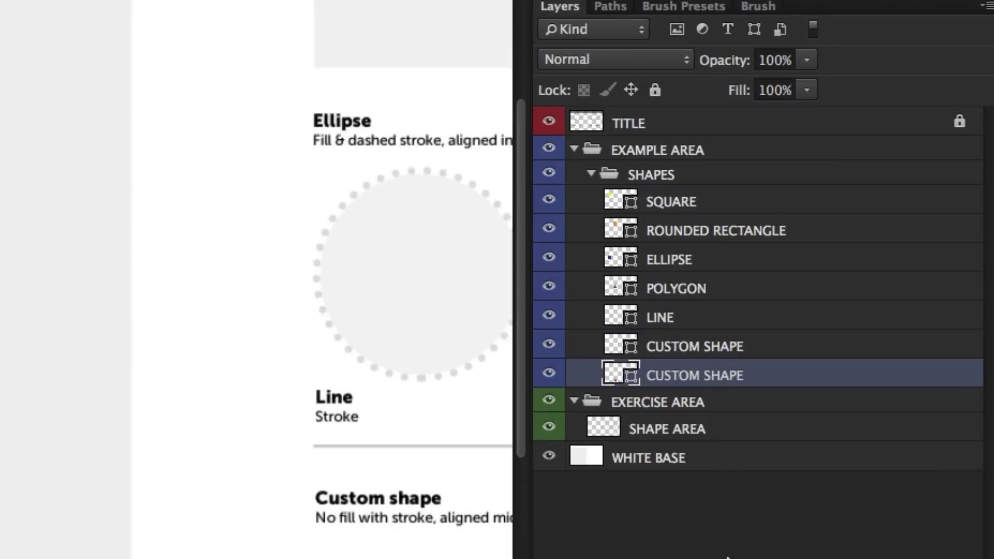
pyautogui.click(763, 206)
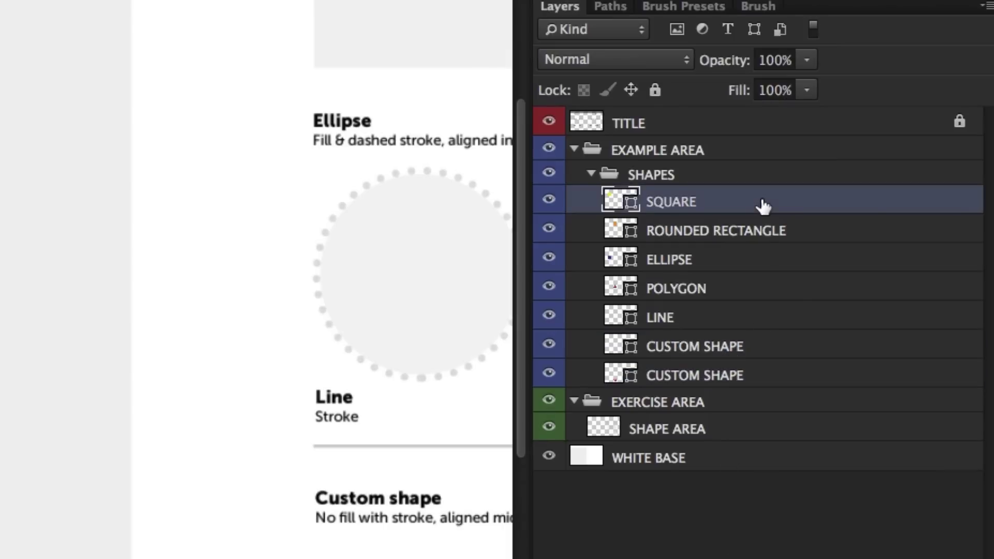
pyautogui.click(766, 498)
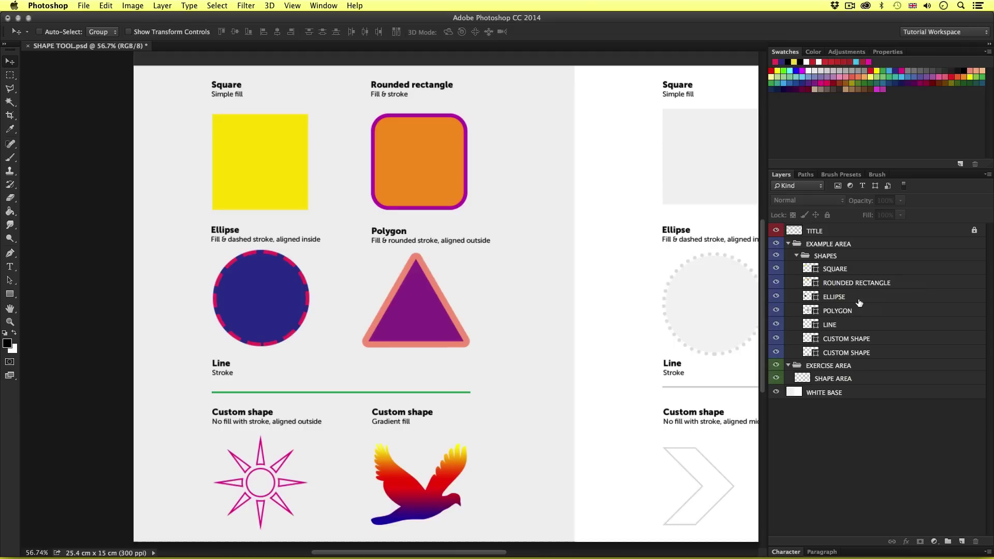
# Select the SQUARE layer and inspect the yellow square's path up close with the Path Selection Tool
pyautogui.press('z')
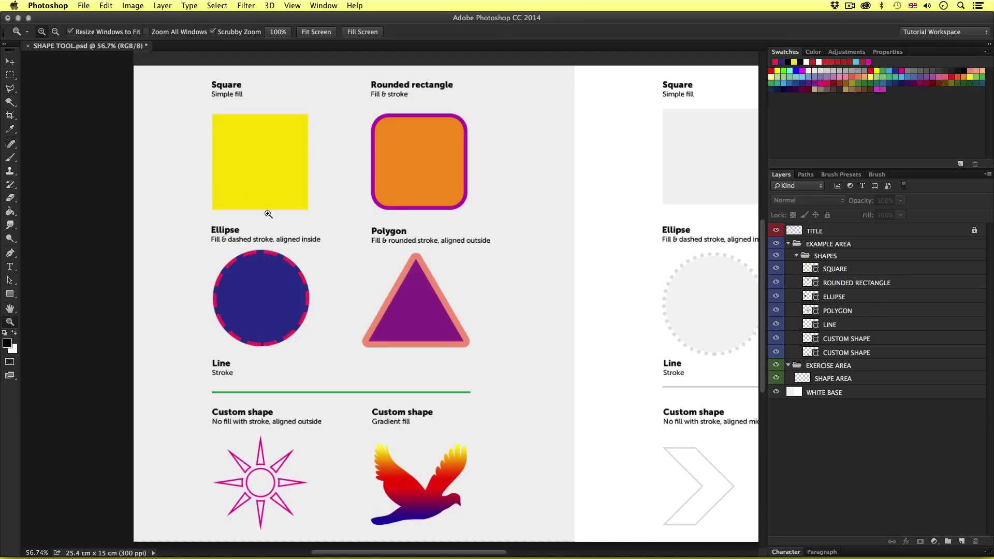
pyautogui.click(852, 270)
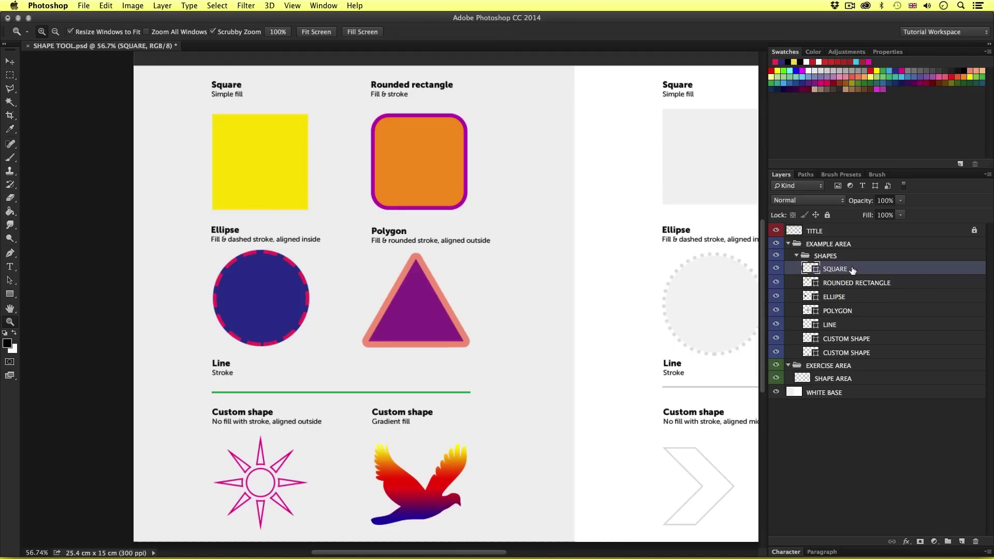
pyautogui.press('v')
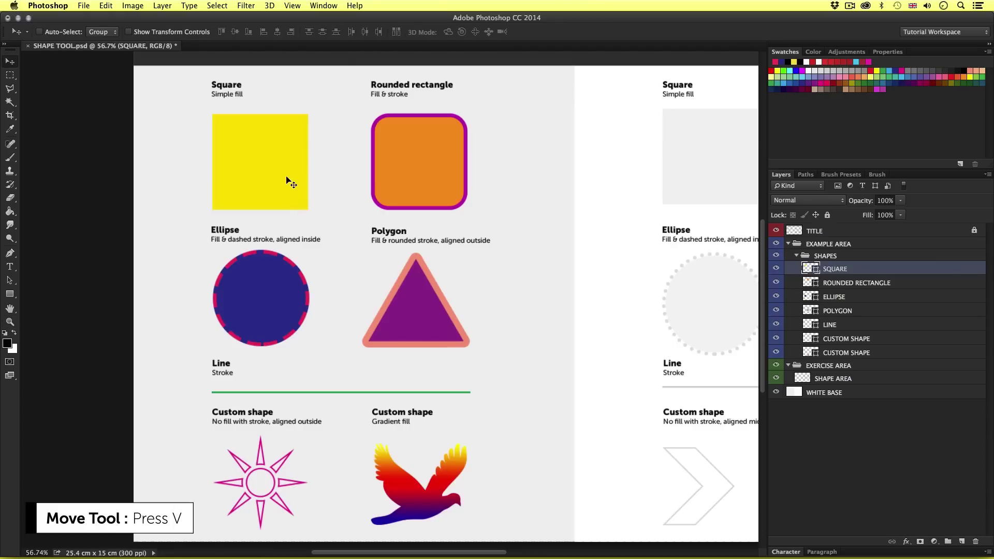
pyautogui.moveTo(286, 165); pyautogui.dragTo(322, 268)
pyautogui.press('z')
pyautogui.press('v')
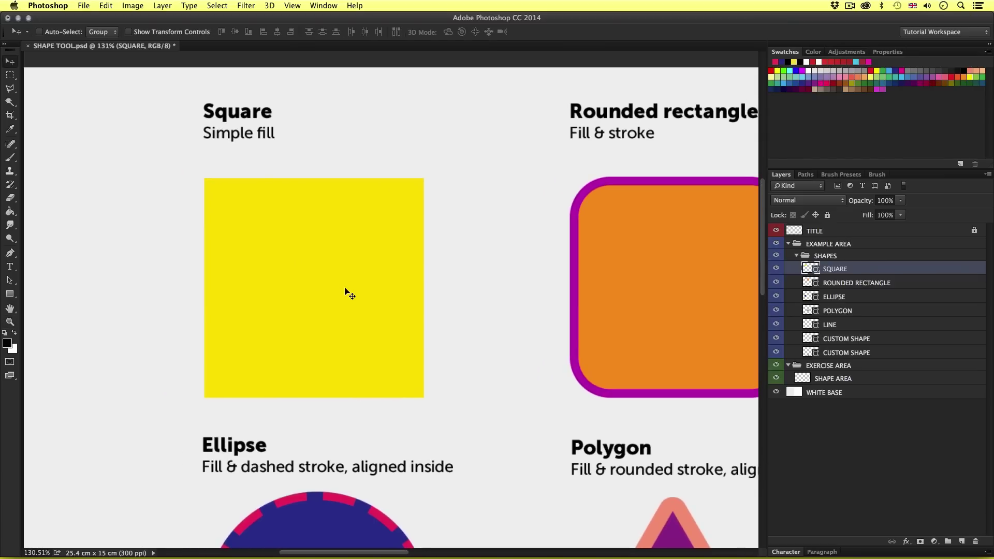
pyautogui.press('z')
pyautogui.click(330, 280)
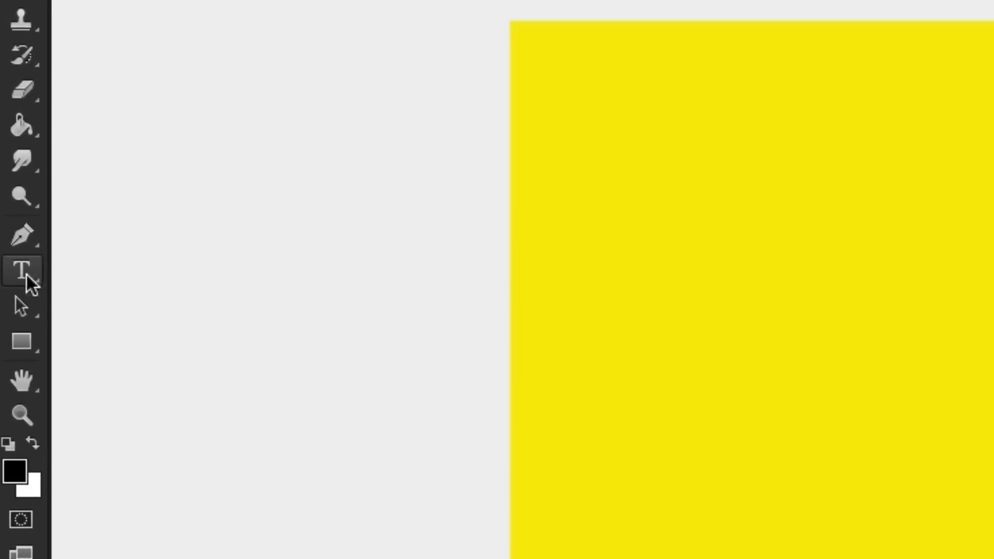
pyautogui.click(26, 311)
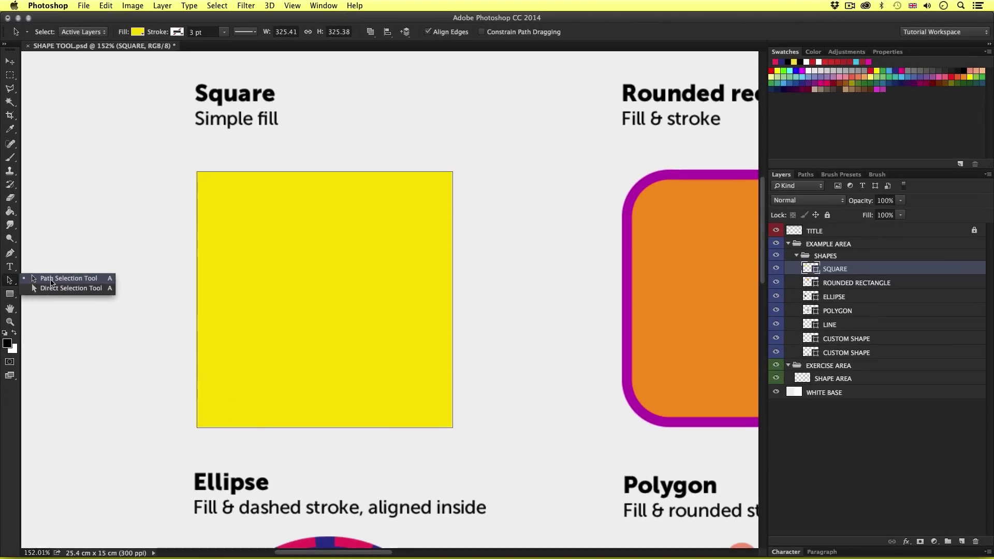
pyautogui.click(50, 279)
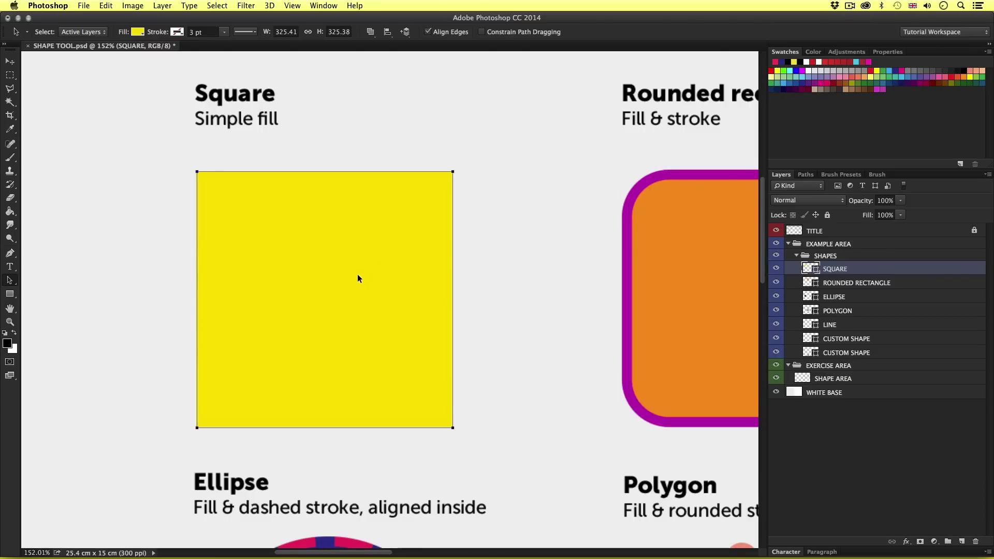
# Select the ROUNDED RECTANGLE layer and inspect the anchor points of its path
pyautogui.click(840, 283)
pyautogui.click(696, 263)
pyautogui.moveTo(696, 262); pyautogui.dragTo(337, 262)
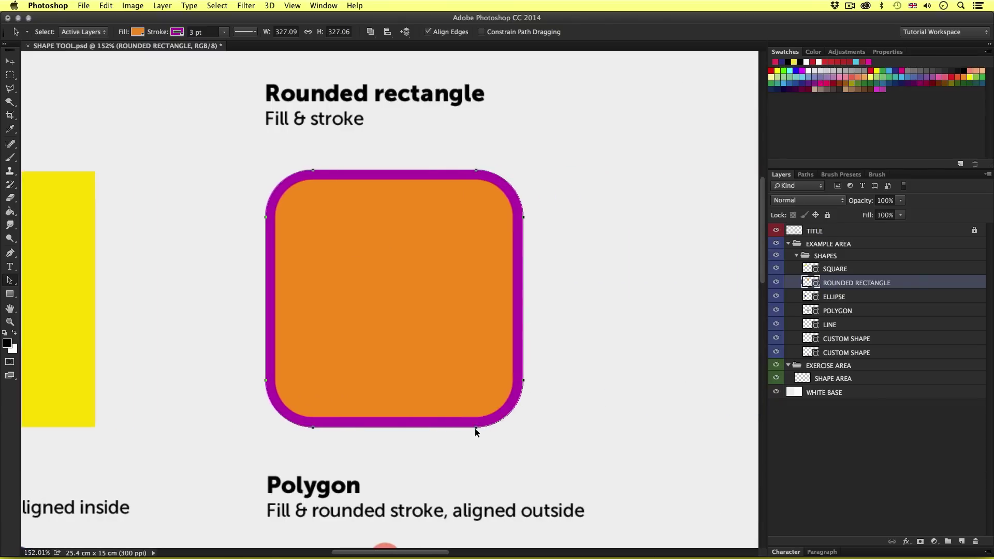
pyautogui.moveTo(248, 422); pyautogui.dragTo(524, 160)
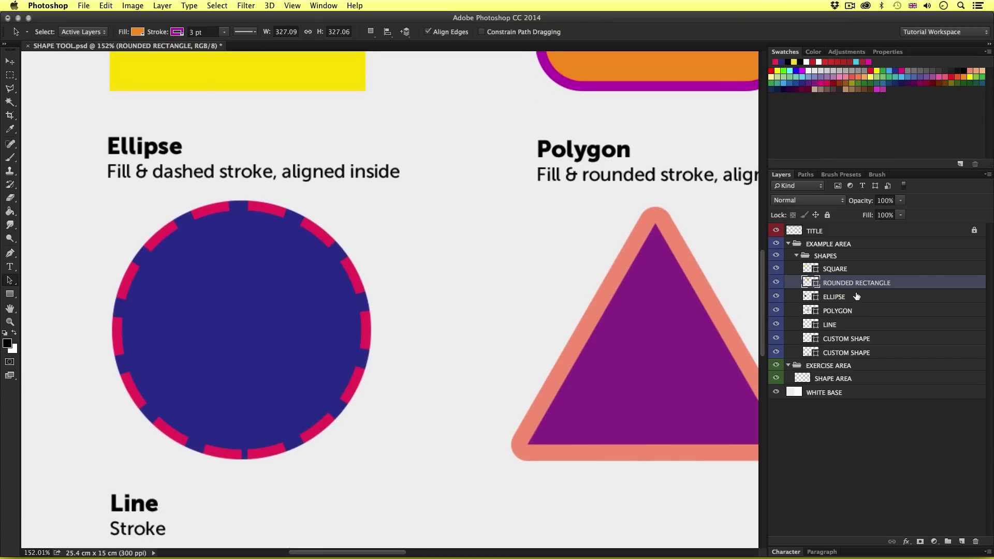
# Inspect the paths of the ELLIPSE, POLYGON and LINE layers one after another
pyautogui.click(337, 295)
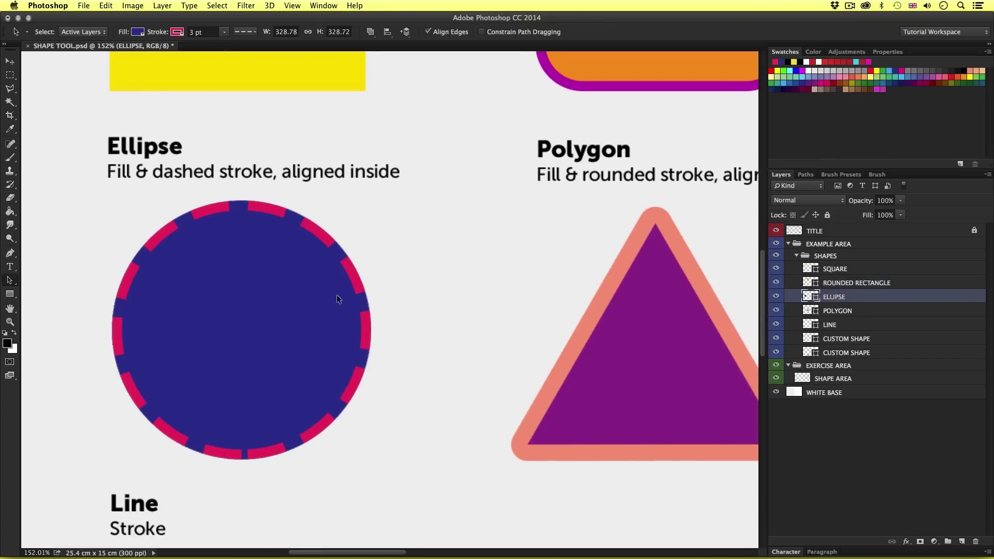
pyautogui.click(839, 311)
pyautogui.moveTo(686, 382)
pyautogui.mouseDown()
pyautogui.moveTo(610, 289)
pyautogui.moveTo(628, 200)
pyautogui.mouseUp()
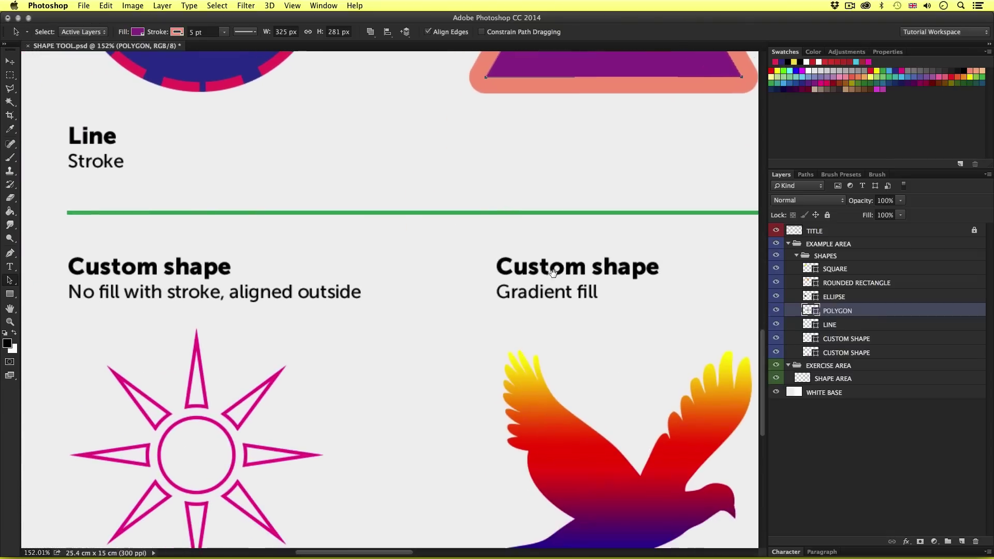
pyautogui.click(848, 325)
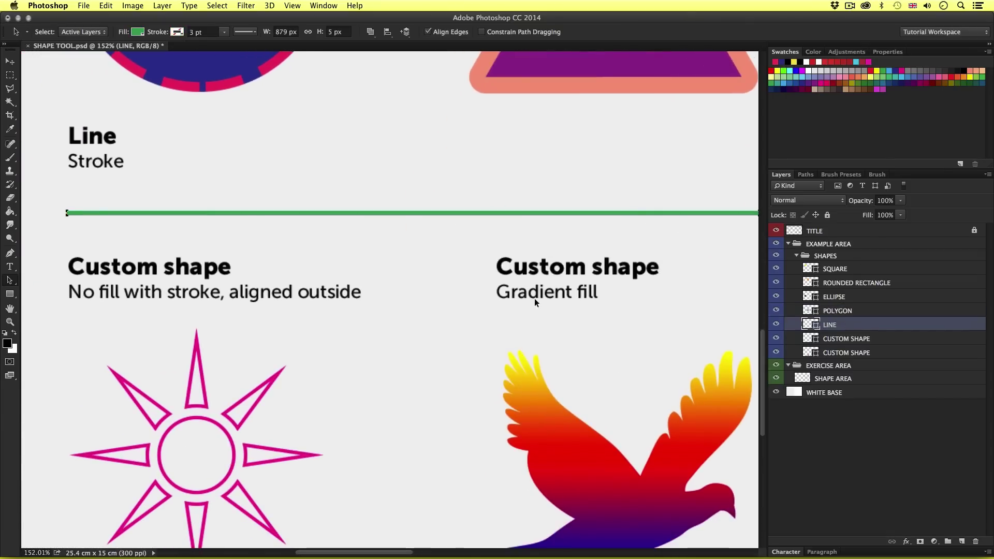
# Inspect the paths of the two CUSTOM SHAPE layers, the outlined sun and the gradient-filled bird
pyautogui.moveTo(532, 295); pyautogui.dragTo(510, 180)
pyautogui.click(834, 339)
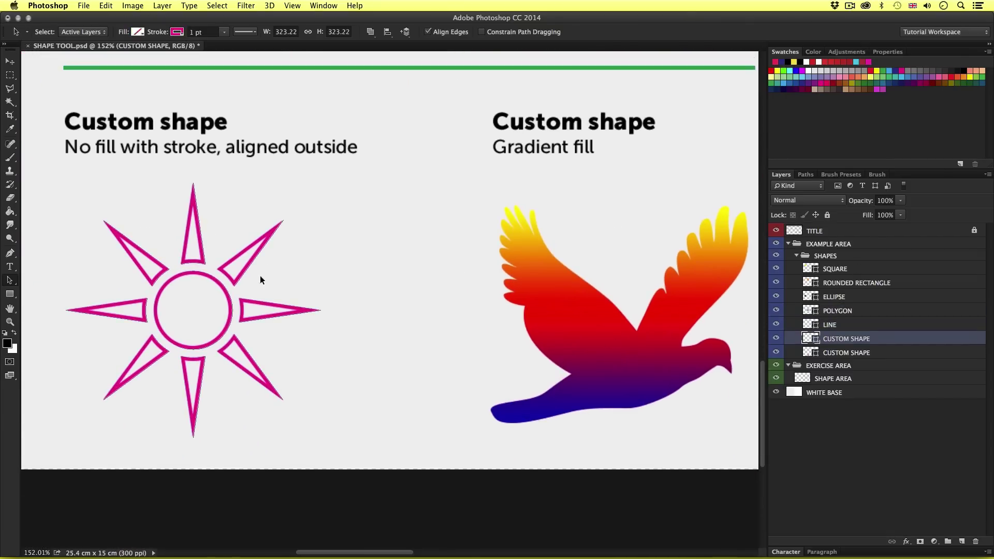
pyautogui.click(203, 281)
pyautogui.moveTo(602, 284); pyautogui.dragTo(468, 285)
pyautogui.click(828, 352)
pyautogui.click(530, 349)
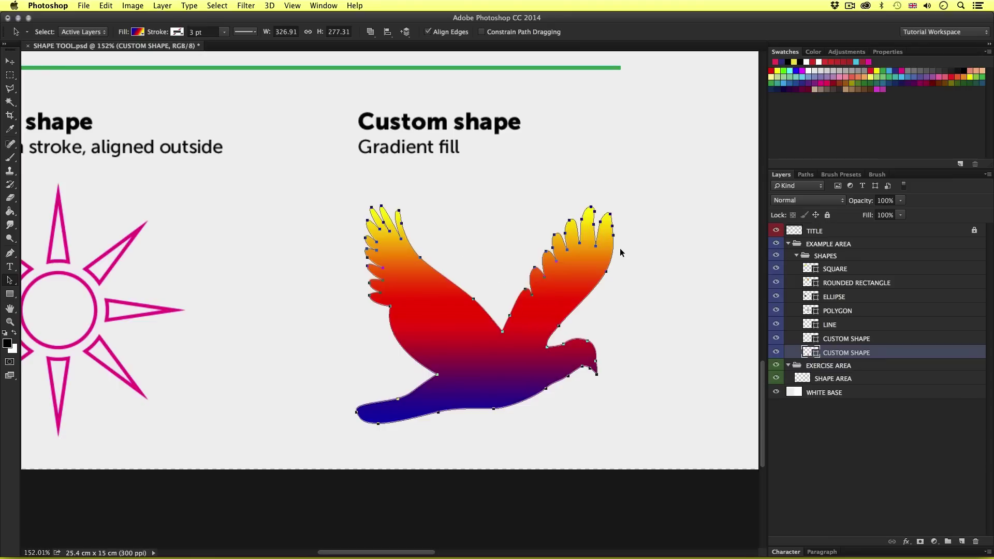
# Review all the example shapes together, and return to the Move tool
pyautogui.scroll(3, 331, 248)
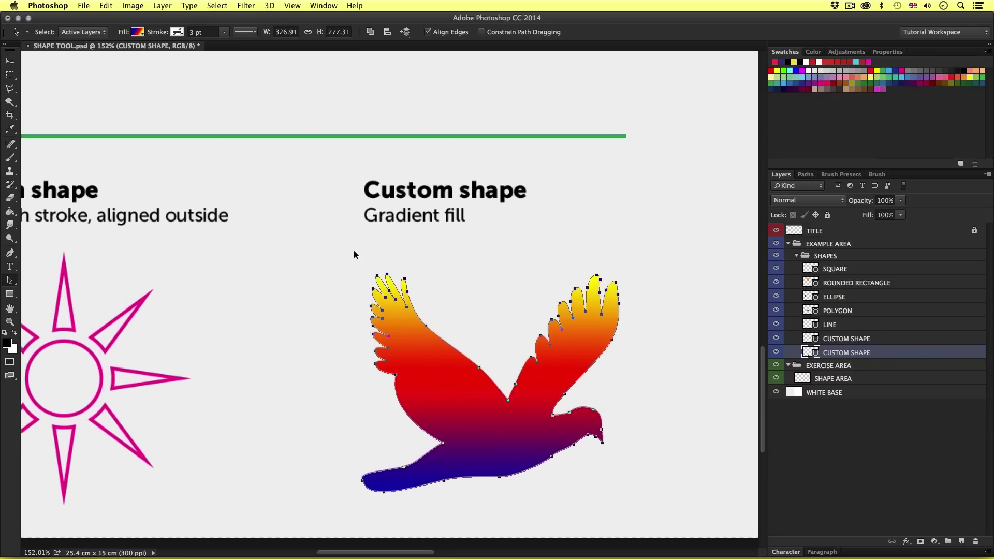
pyautogui.press('z')
pyautogui.keyDown('alt'); pyautogui.click(356, 233); pyautogui.keyUp('alt')
pyautogui.scroll(5, 362, 258)
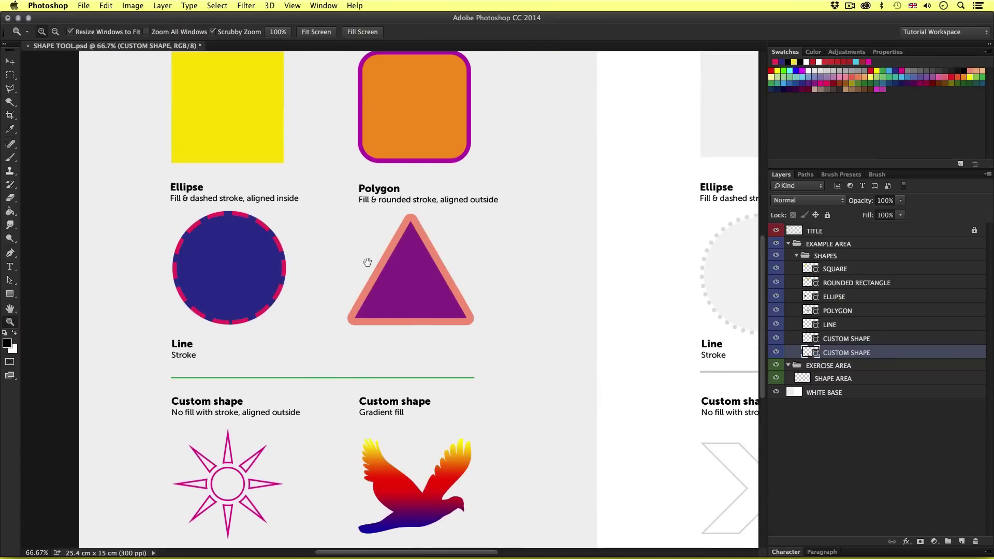
pyautogui.keyDown('alt'); pyautogui.click(367, 283); pyautogui.keyUp('alt')
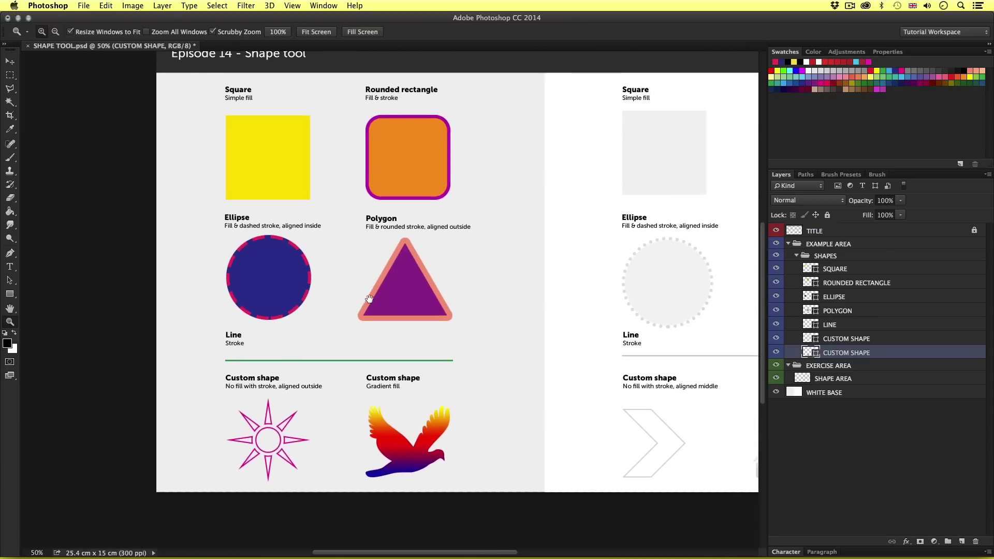
pyautogui.moveTo(343, 298); pyautogui.dragTo(355, 291)
pyautogui.scroll(3, 363, 280)
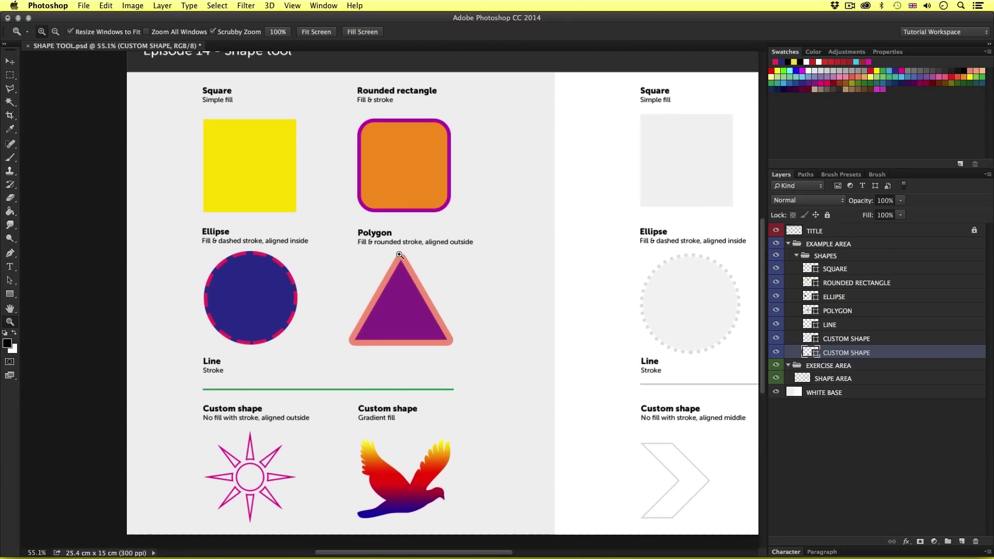
pyautogui.press('v')
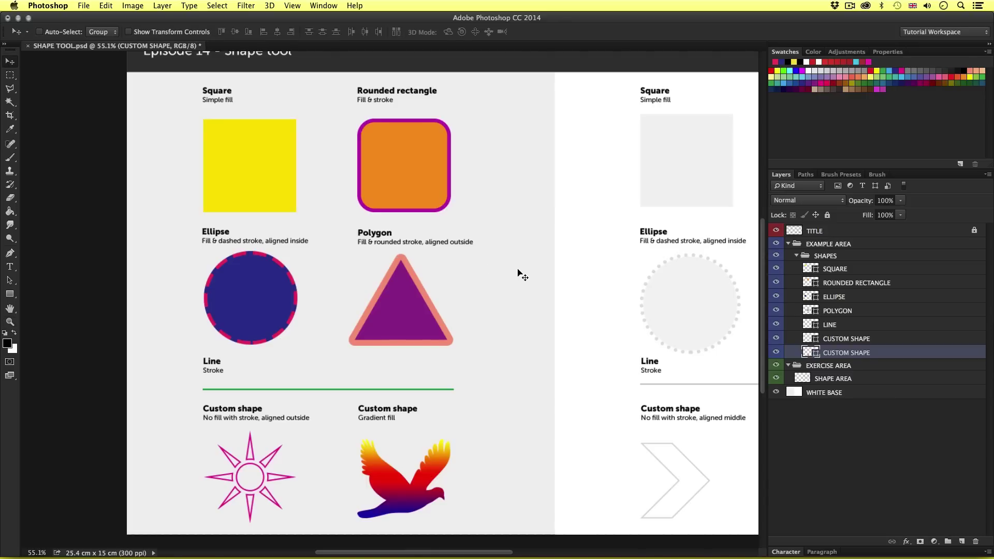
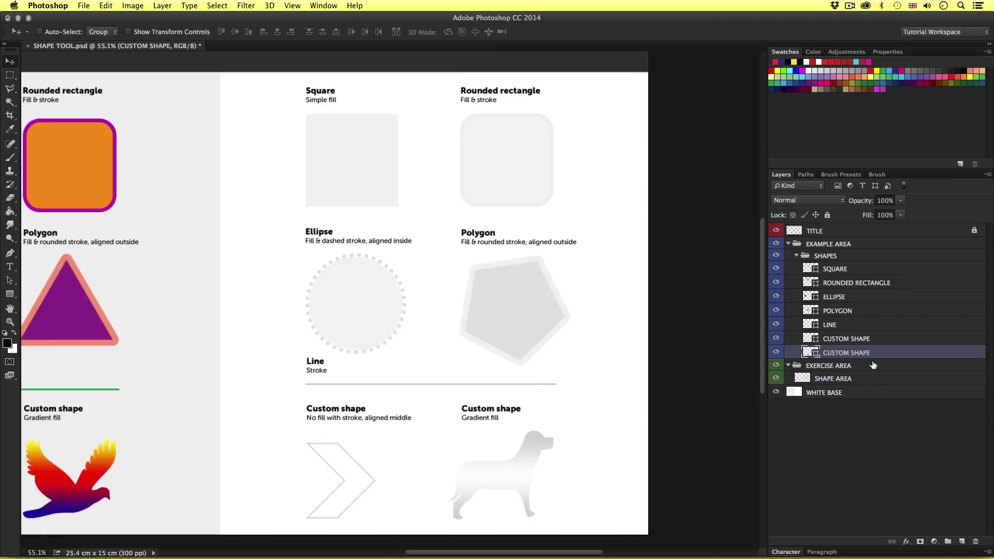
# Collapse the SHAPES and EXAMPLE AREA groups and select the SHAPE AREA layer in the EXERCISE AREA group
pyautogui.click(797, 256)
pyautogui.click(788, 243)
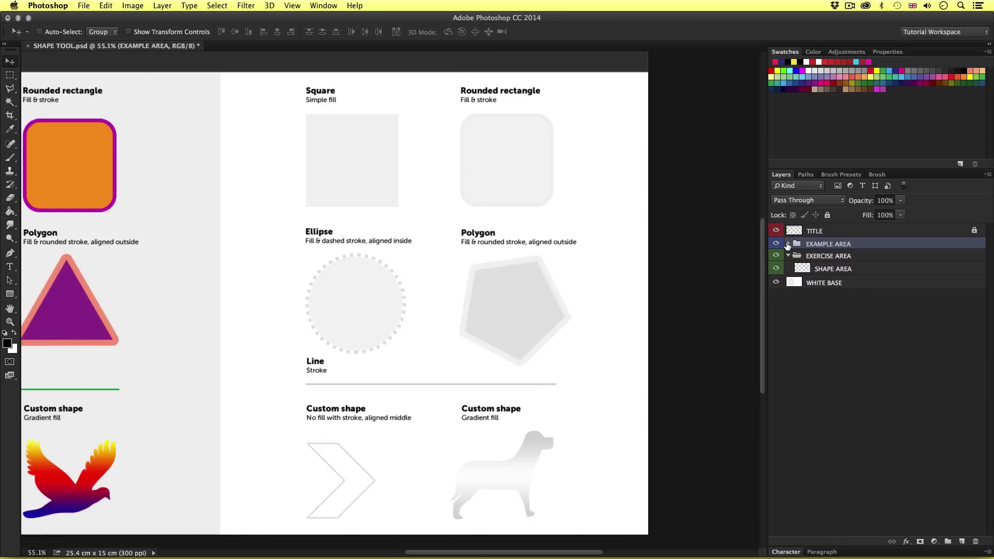
pyautogui.click(788, 255)
pyautogui.click(788, 255)
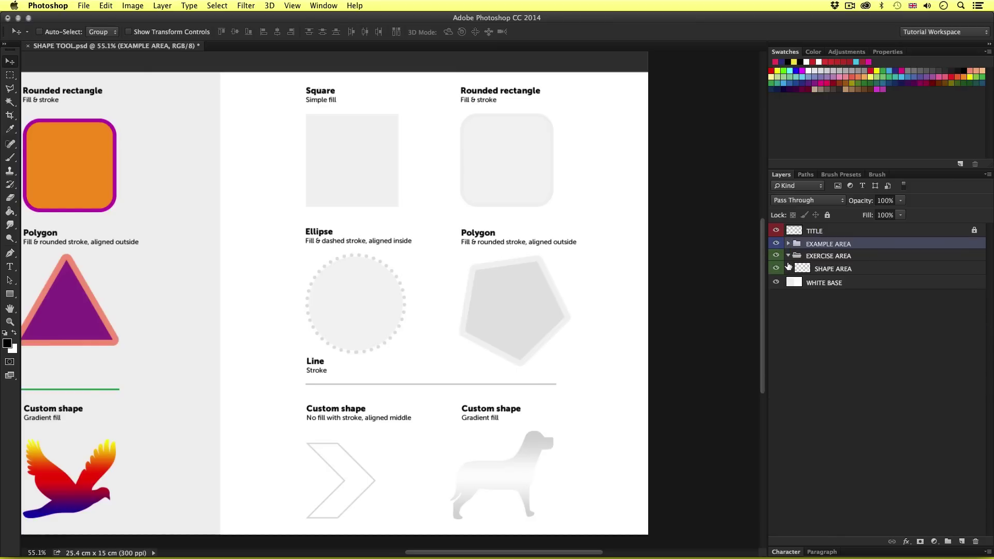
pyautogui.click(832, 272)
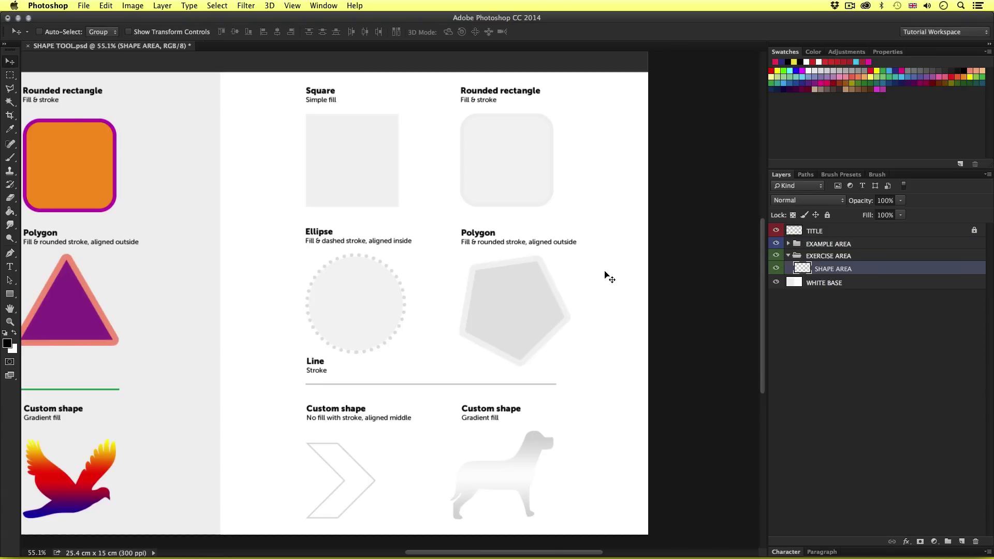
# Draw a 325 × 325 px square over the Square placeholder in the exercise area with the Rectangle tool
pyautogui.press('z')
pyautogui.click(397, 164)
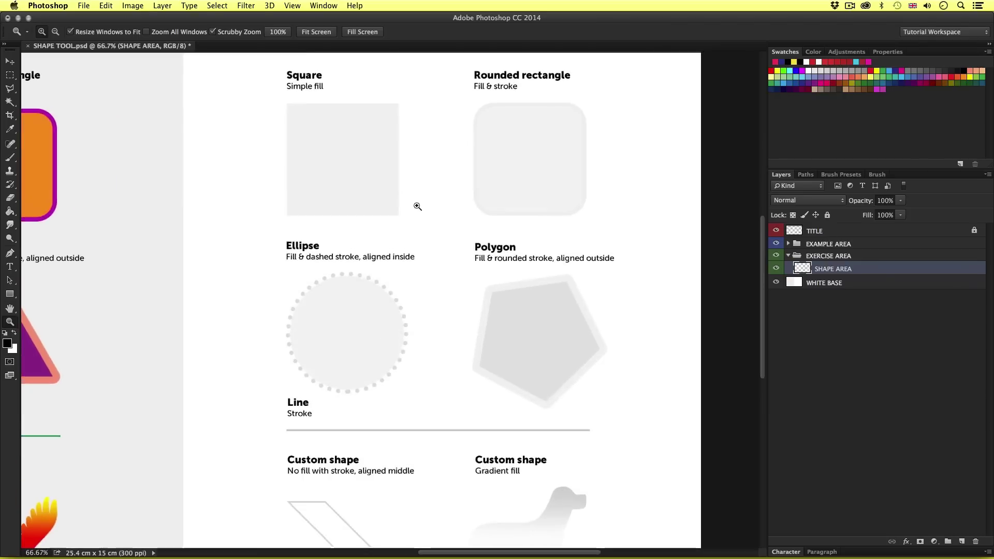
pyautogui.moveTo(417, 206); pyautogui.dragTo(583, 362)
pyautogui.keyDown('alt'); pyautogui.click(477, 289); pyautogui.keyUp('alt')
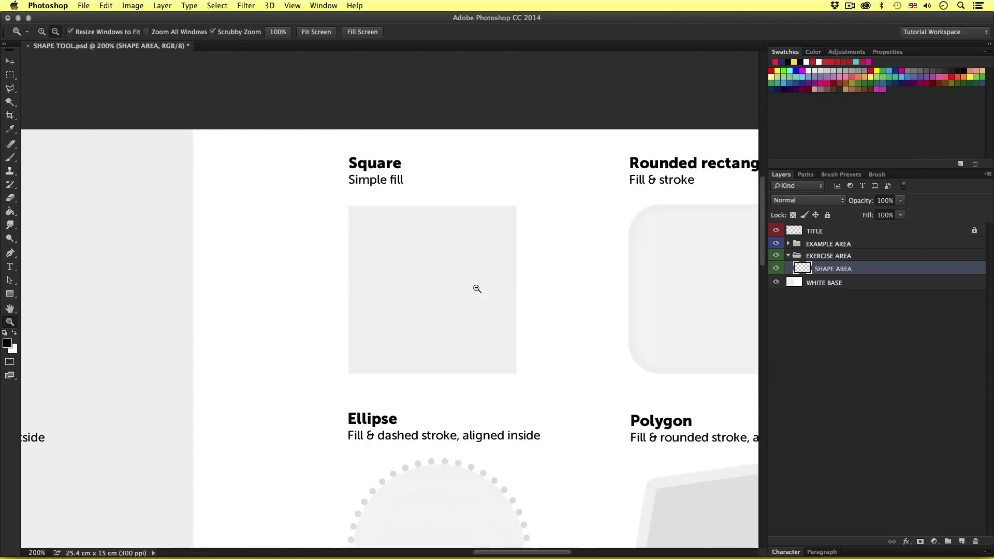
pyautogui.scroll(3, 477, 289)
pyautogui.hscroll(2, 477, 289)
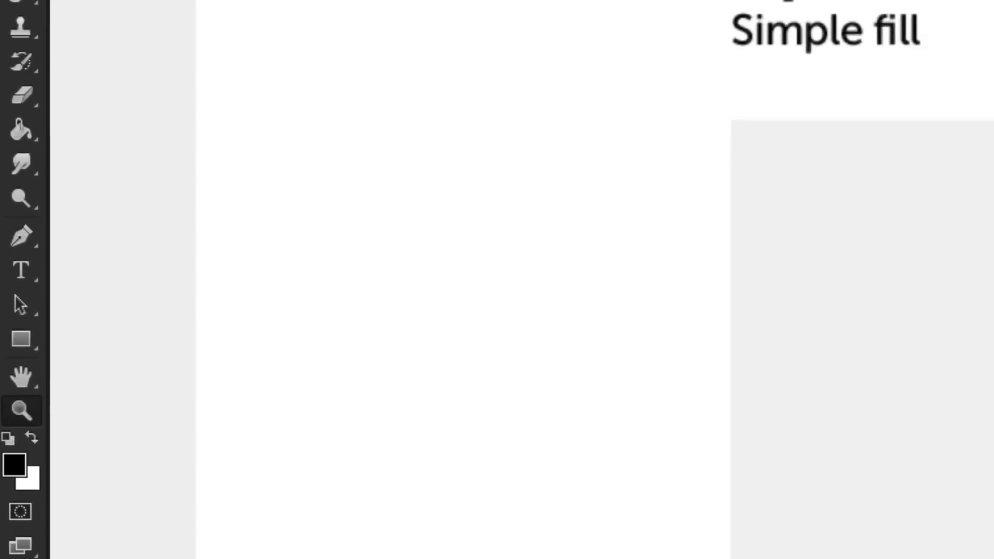
pyautogui.click(21, 346)
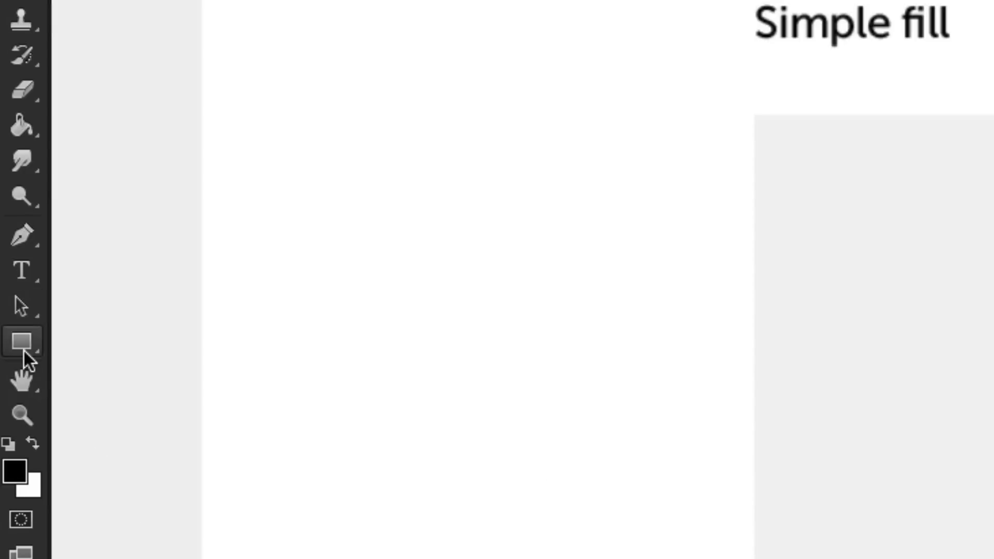
pyautogui.click(24, 343)
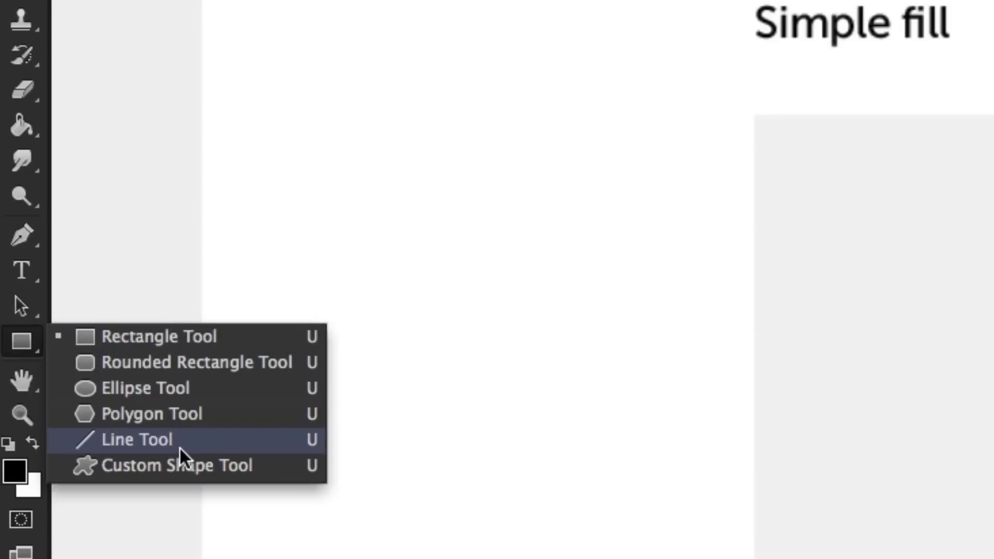
pyautogui.click(147, 338)
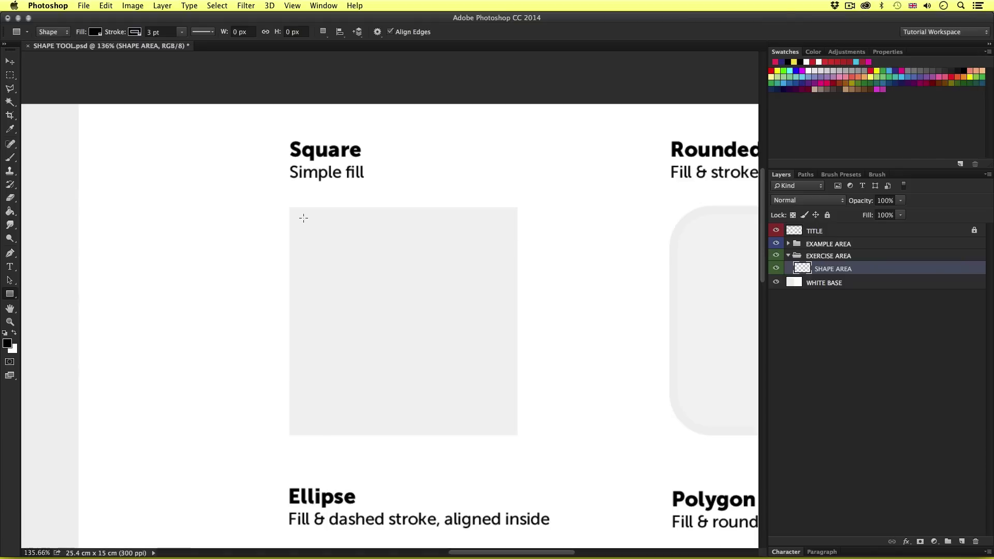
pyautogui.moveTo(290, 208); pyautogui.dragTo(584, 436)
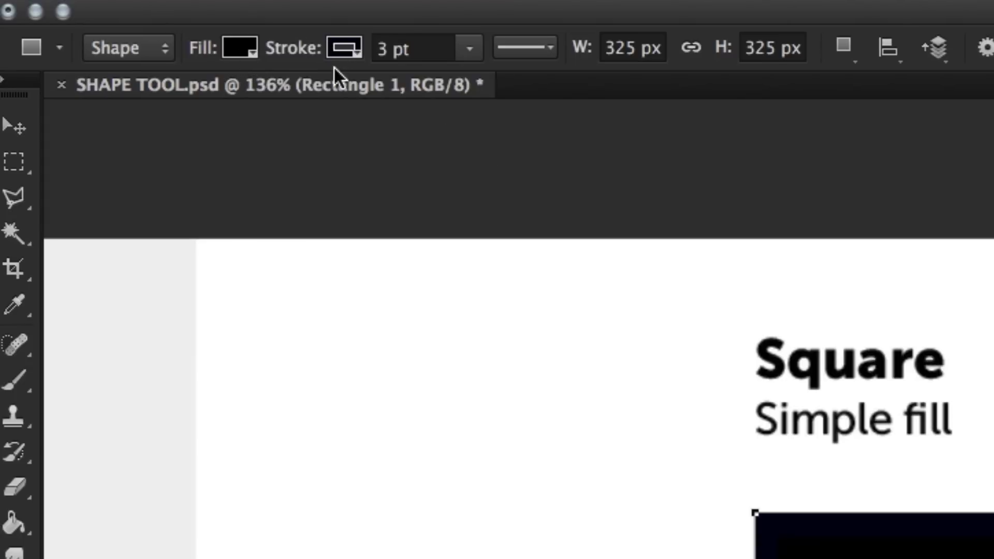
# Give the new square a solid red fill and no stroke, and return to the Move tool
pyautogui.click(251, 49)
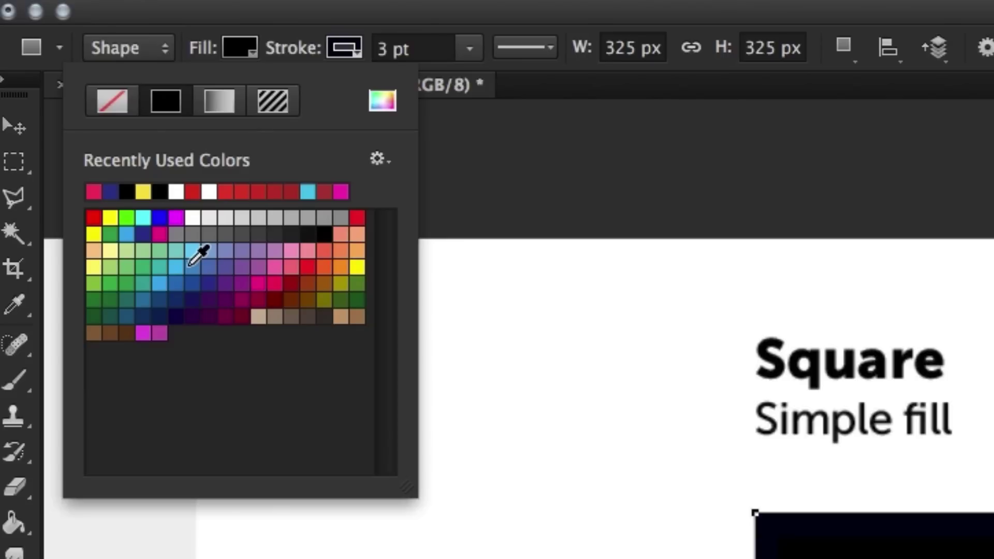
pyautogui.click(357, 216)
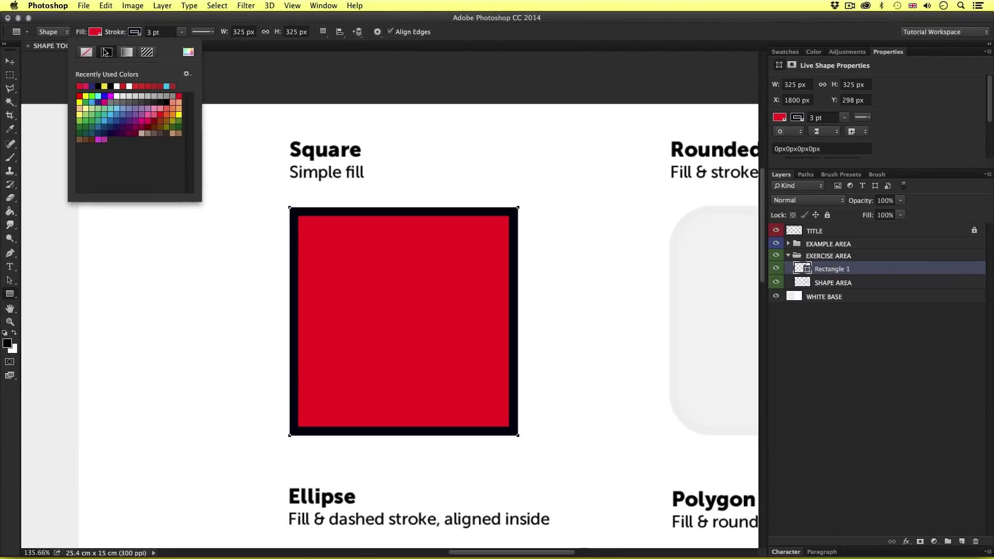
pyautogui.click(87, 52)
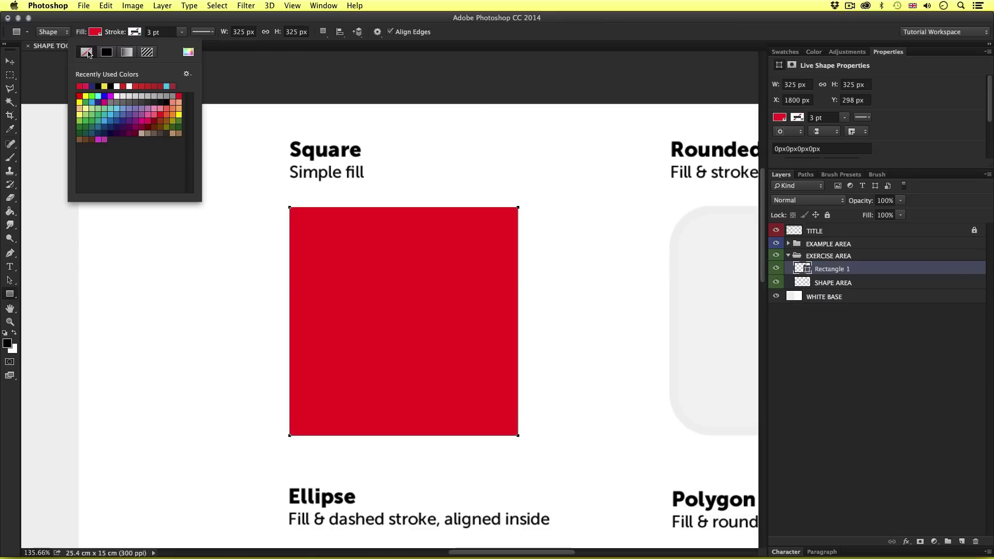
pyautogui.click(10, 61)
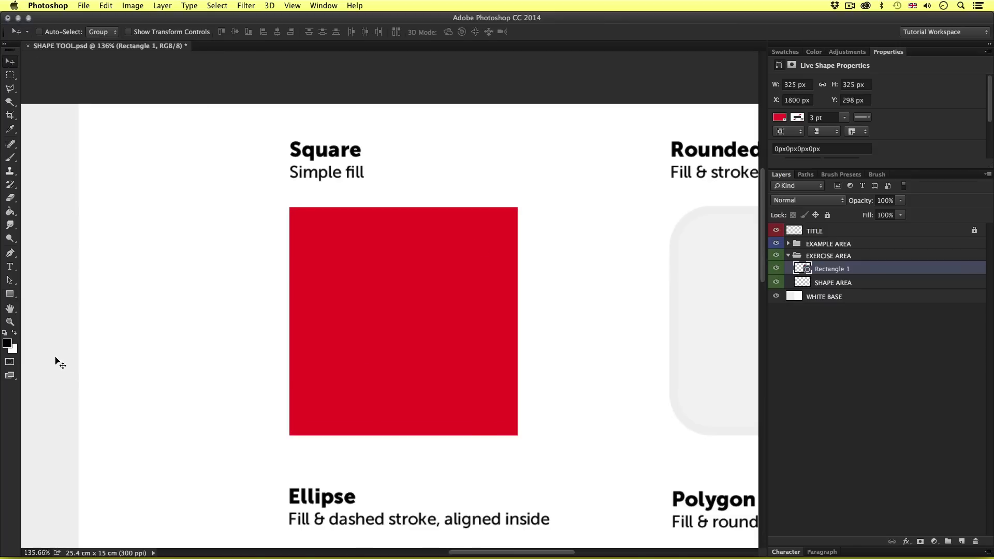
# Try drawing a rounded rectangle with a 10 px corner radius over the Rounded rectangle placeholder, and undo it
pyautogui.click(9, 294)
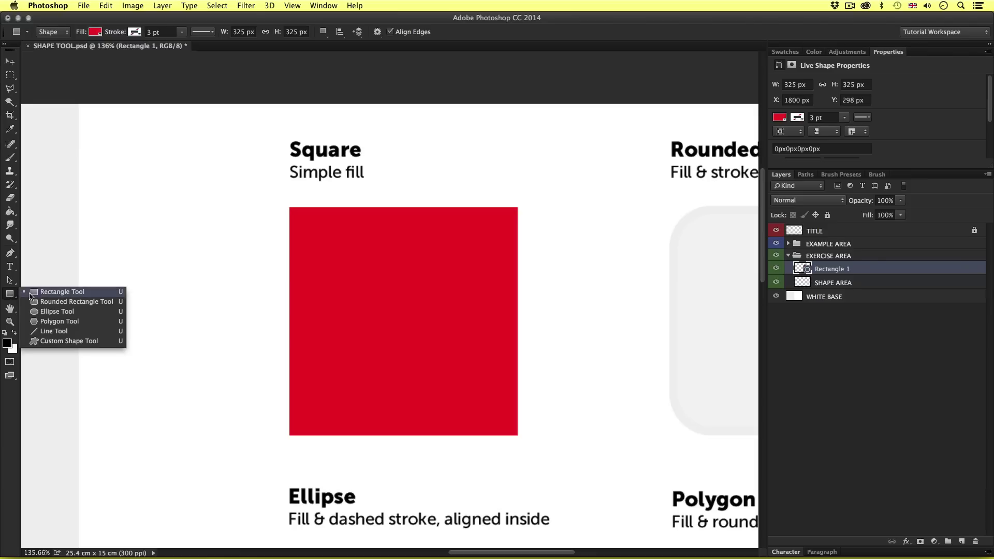
pyautogui.click(69, 302)
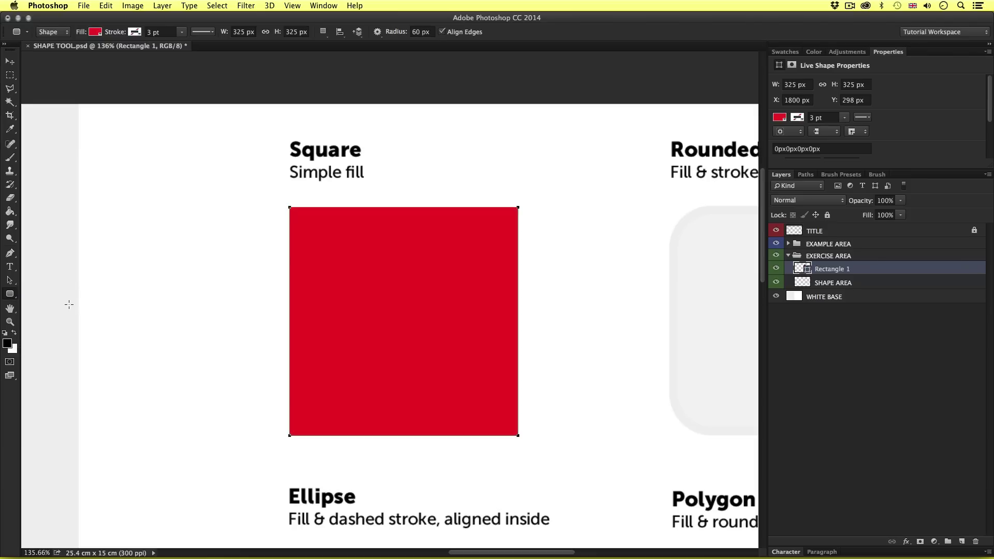
pyautogui.moveTo(669, 304); pyautogui.dragTo(308, 304)
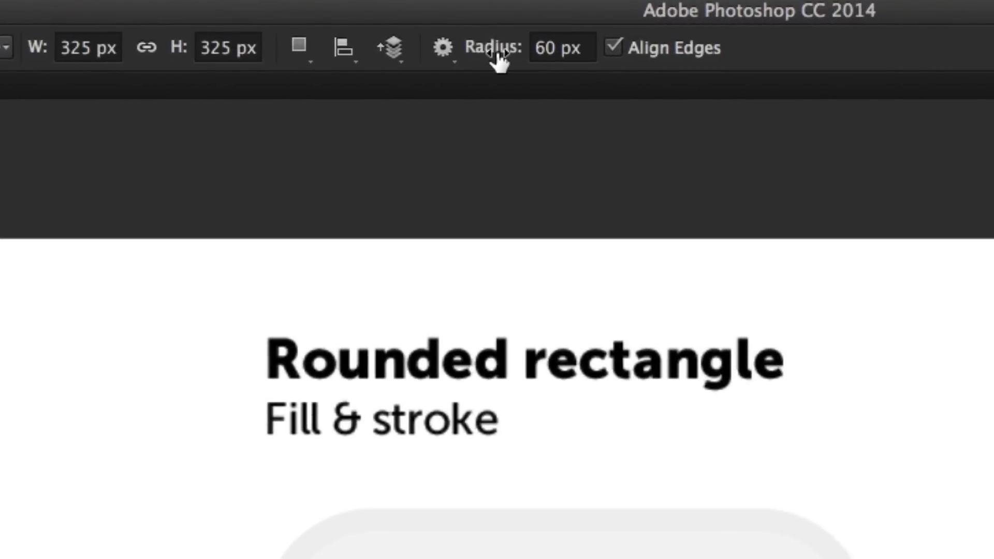
pyautogui.click(550, 47)
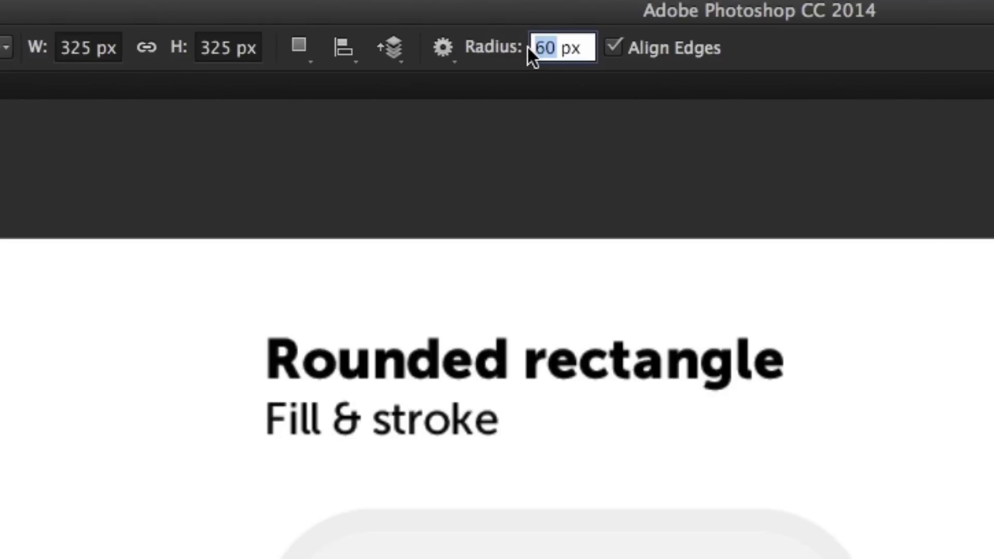
pyautogui.write('10')
pyautogui.press('Return')
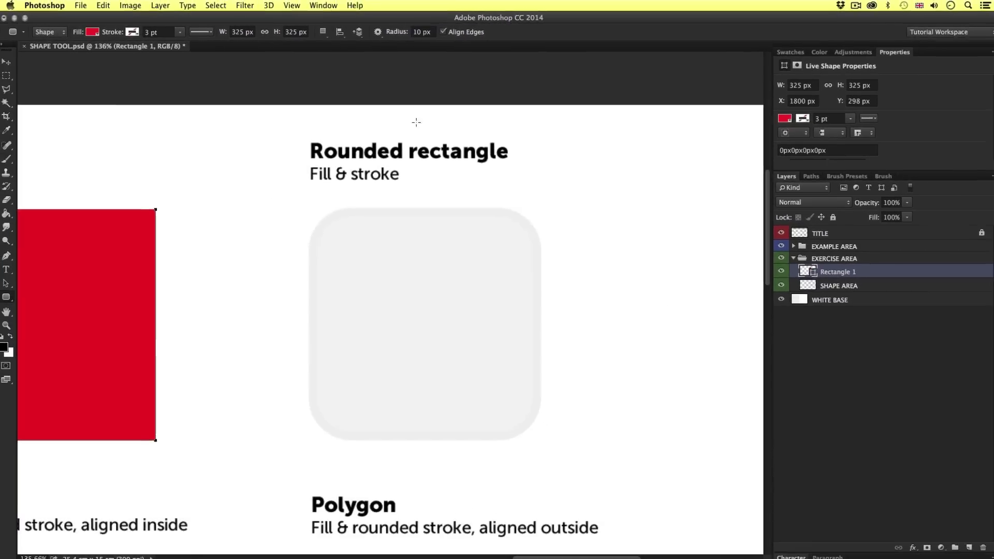
pyautogui.moveTo(311, 214); pyautogui.dragTo(536, 432)
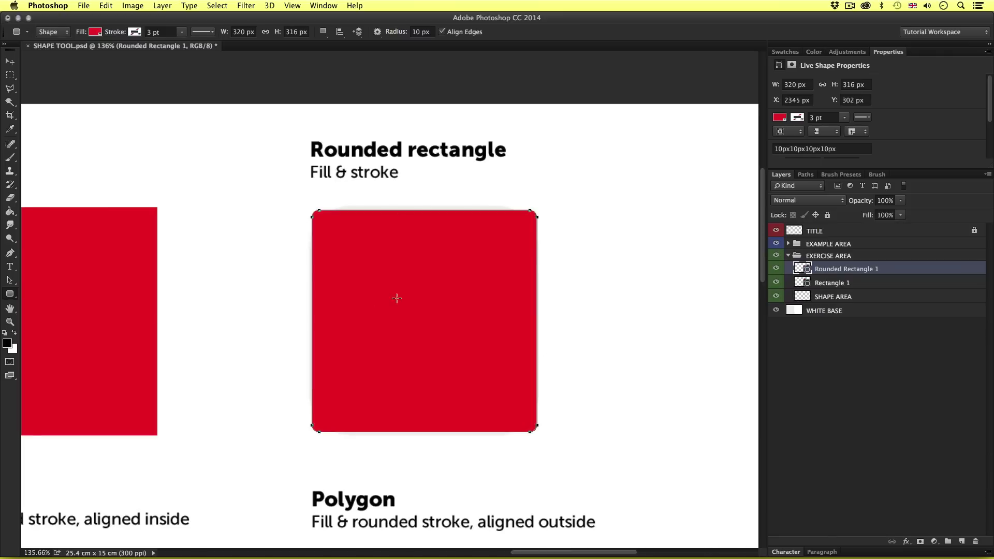
pyautogui.press('super+z')
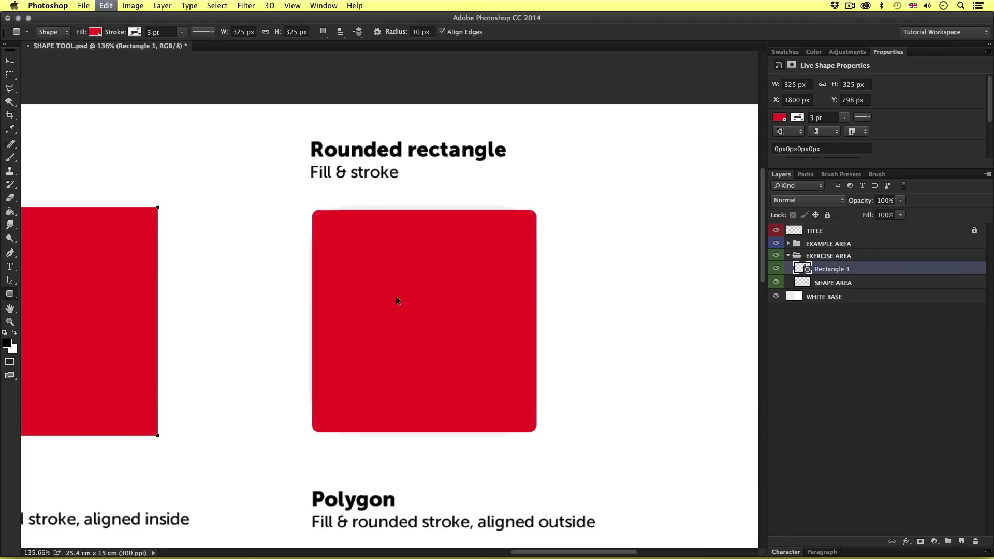
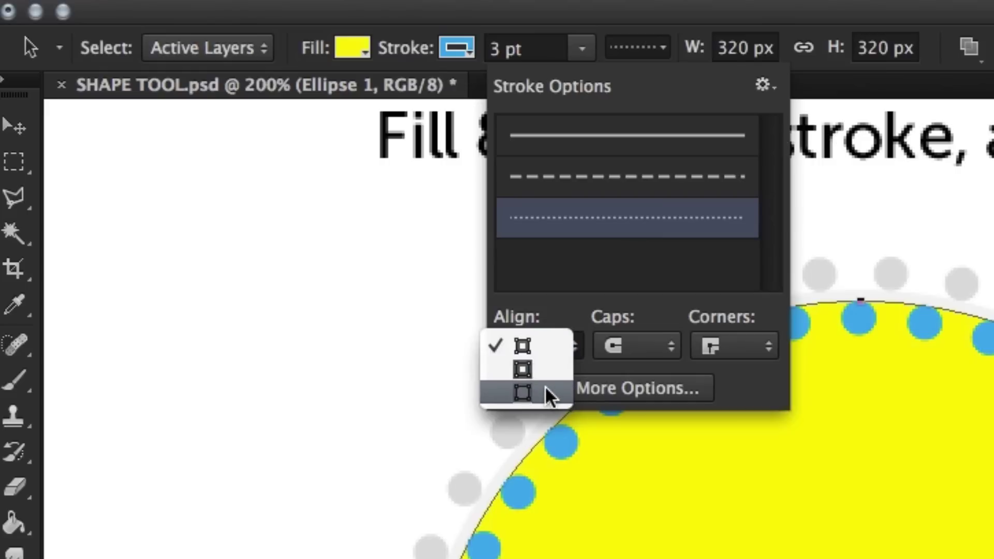
# Align the yellow ellipse's dotted stroke to the outside of its path and close the stroke options
pyautogui.click(520, 391)
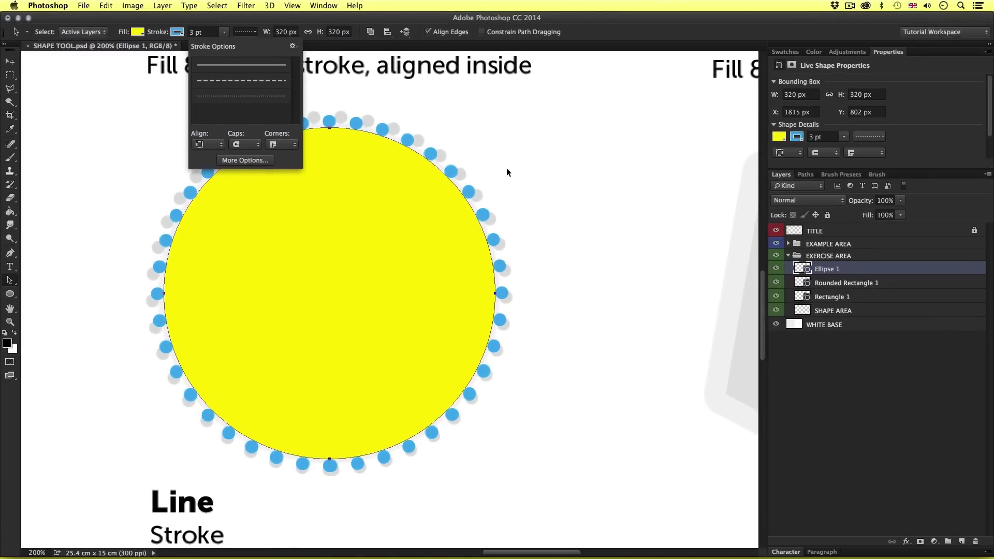
pyautogui.click(506, 168)
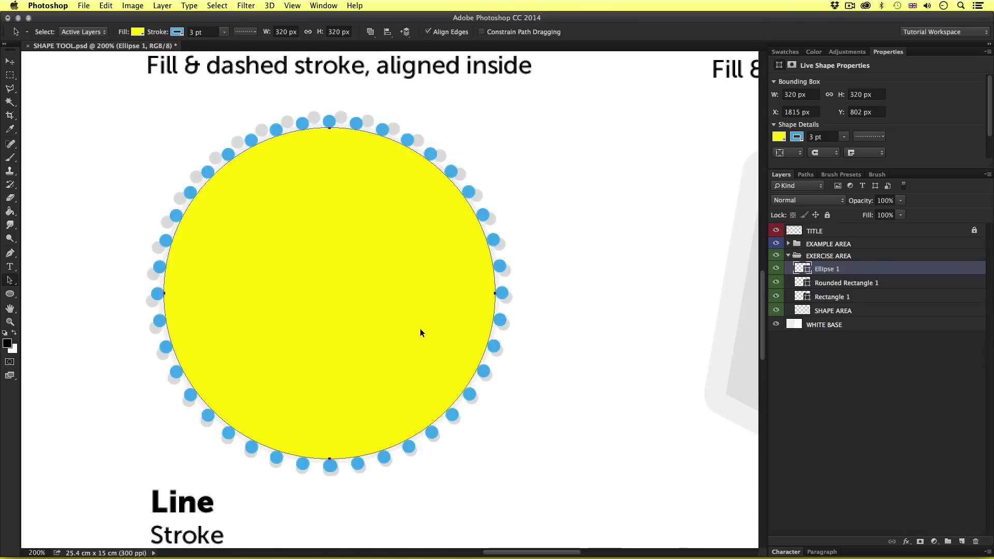
# Try drawing a three-sided shape over the Polygon placeholder with the Polygon tool, and delete the resulting triangle
pyautogui.moveTo(492, 320); pyautogui.dragTo(218, 320)
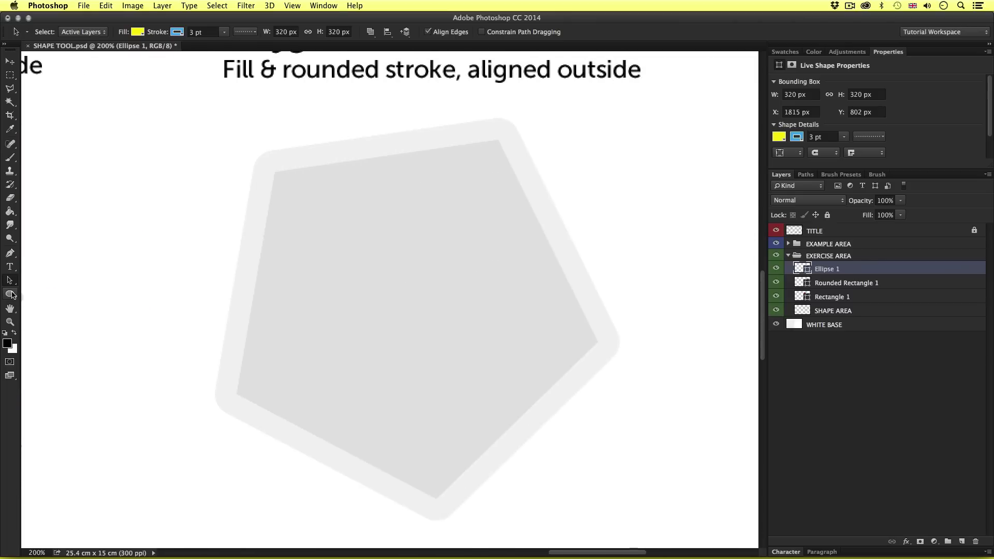
pyautogui.moveTo(12, 295); pyautogui.dragTo(52, 316)
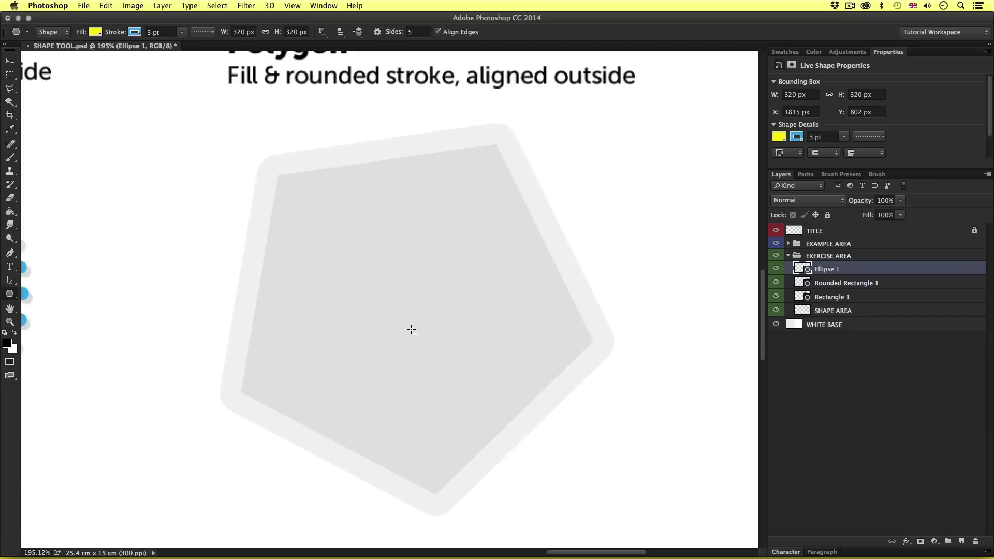
pyautogui.scroll(-2, 412, 330)
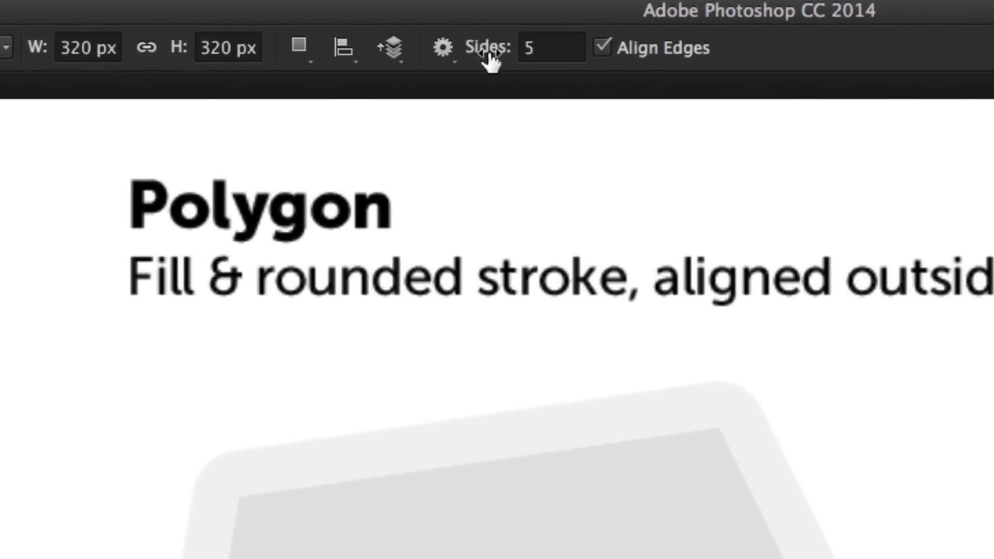
pyautogui.click(564, 45)
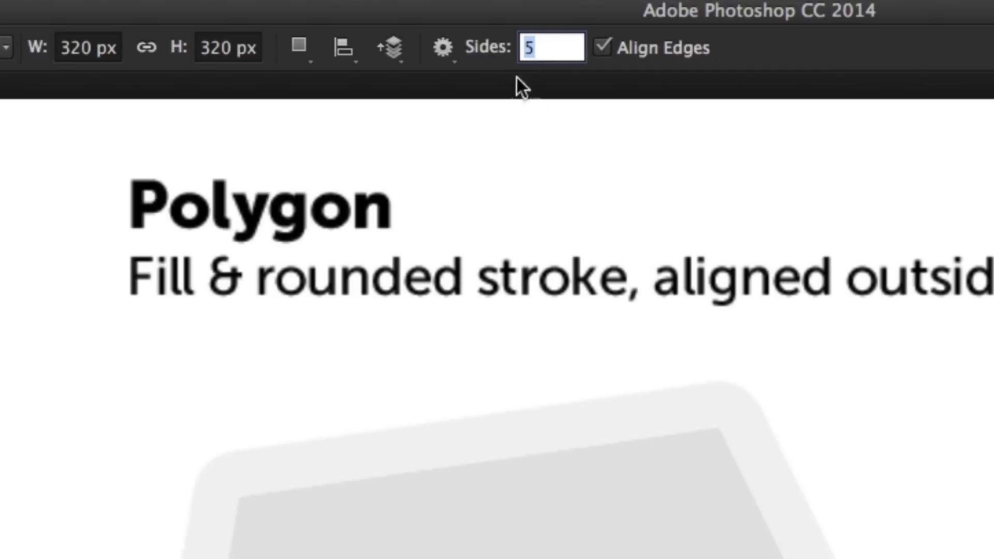
pyautogui.write('3')
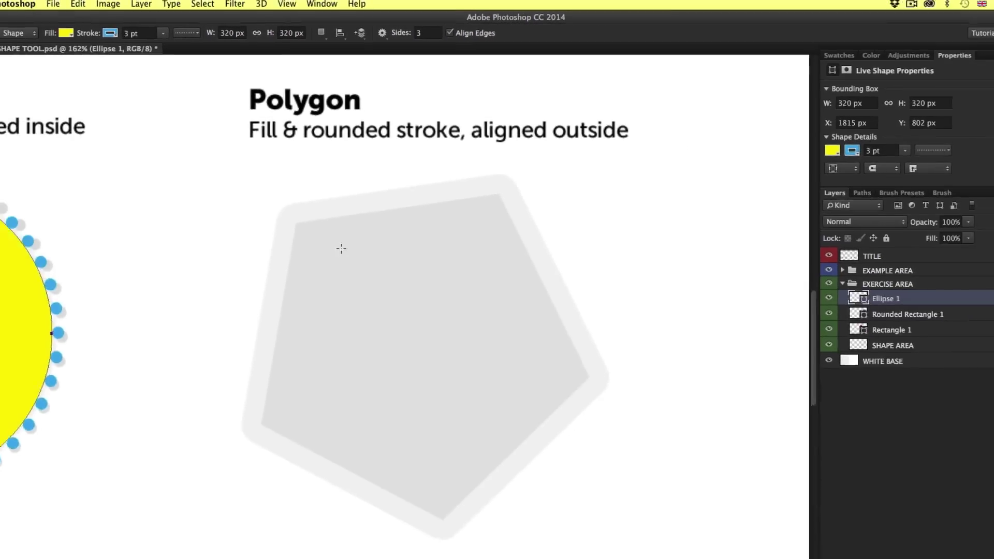
pyautogui.moveTo(329, 194); pyautogui.dragTo(452, 338)
pyautogui.press('super+z')
pyautogui.moveTo(403, 306); pyautogui.dragTo(549, 397)
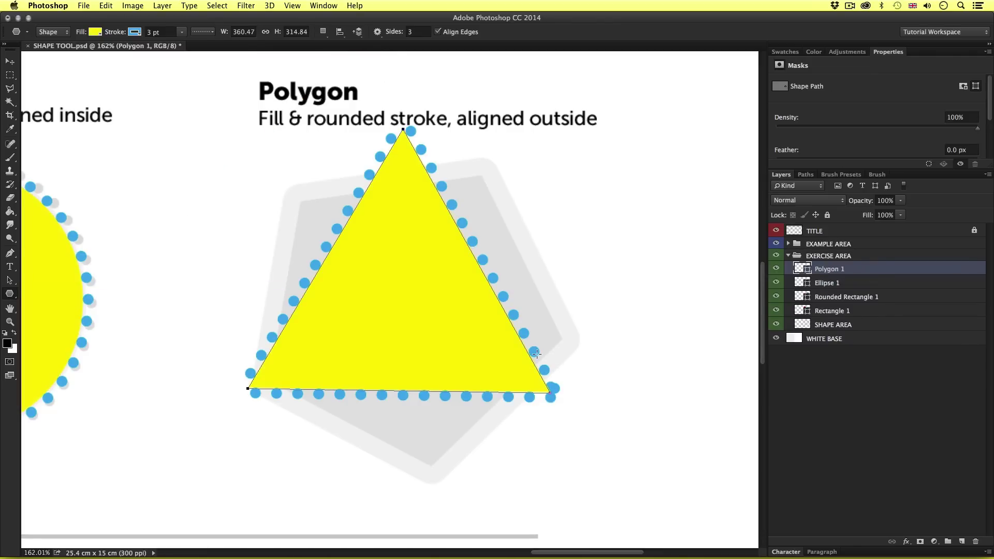
pyautogui.press('v')
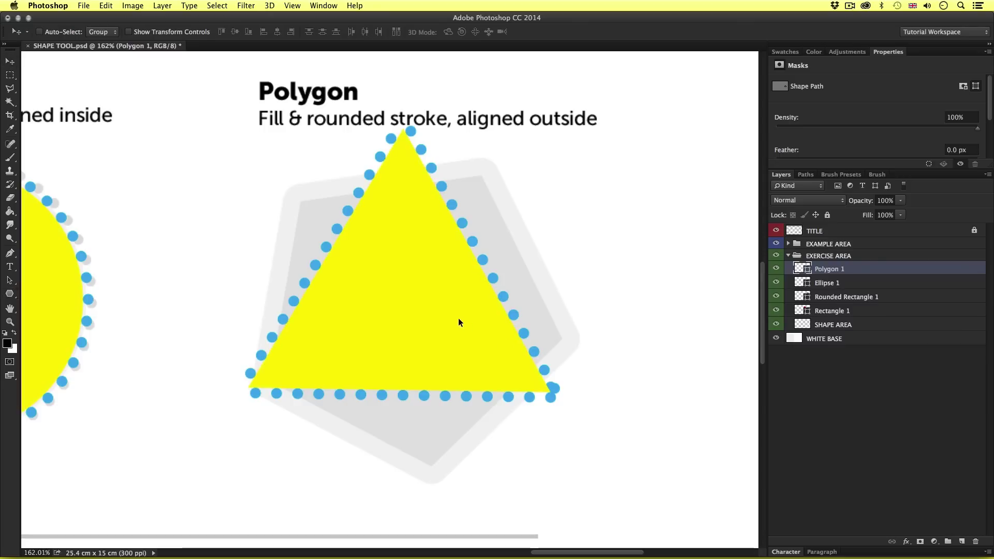
pyautogui.press('a')
pyautogui.click(456, 352)
pyautogui.press('Delete')
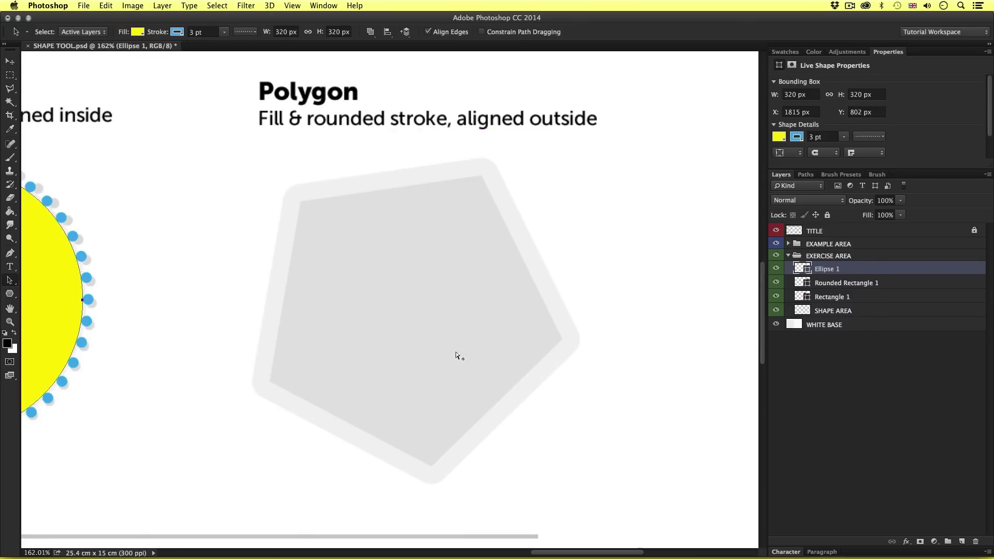
# Draw a five-sided polygon about 351 × 348 px over the Polygon placeholder, rotated to match it
pyautogui.press('u')
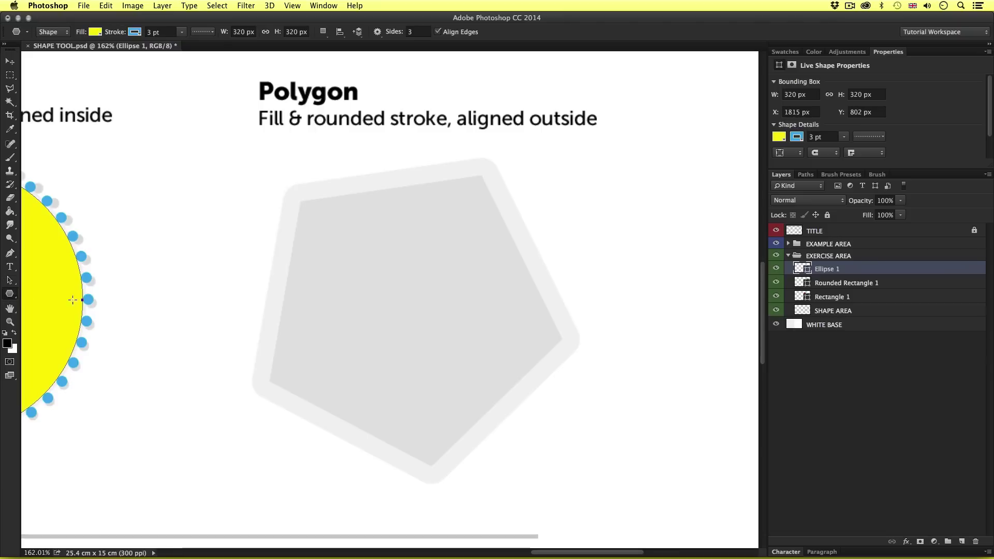
pyautogui.click(417, 32)
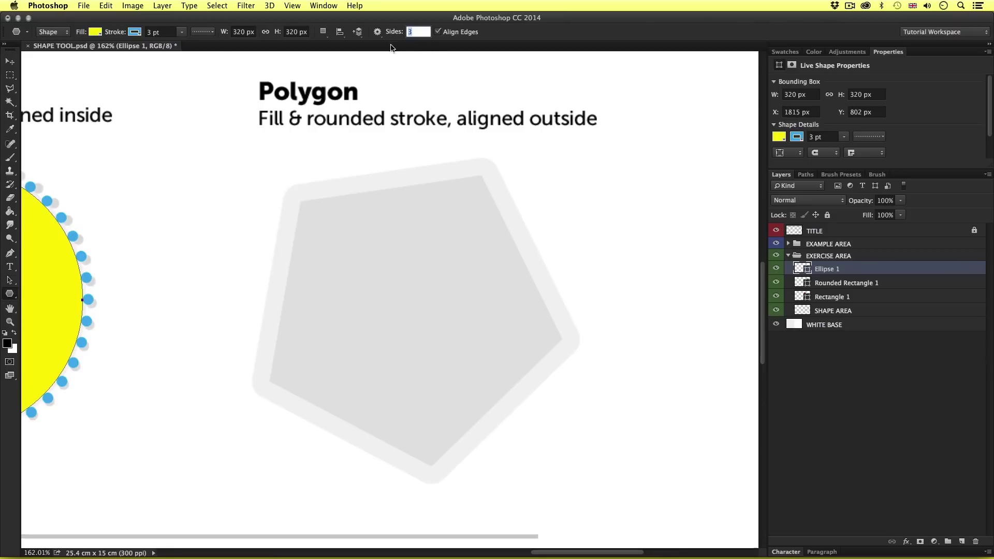
pyautogui.write('5')
pyautogui.press('Return')
pyautogui.moveTo(402, 320)
pyautogui.mouseDown()
pyautogui.moveTo(527, 382)
pyautogui.moveTo(560, 371)
pyautogui.moveTo(555, 348)
pyautogui.mouseUp()
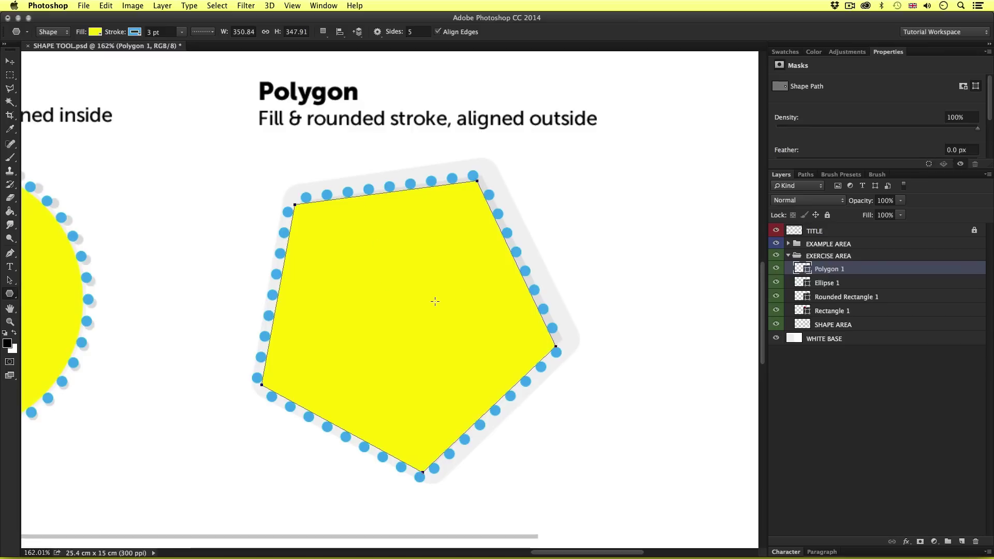
# Recolour the pentagon over the Polygon placeholder with a magenta fill and a black stroke
pyautogui.click(99, 33)
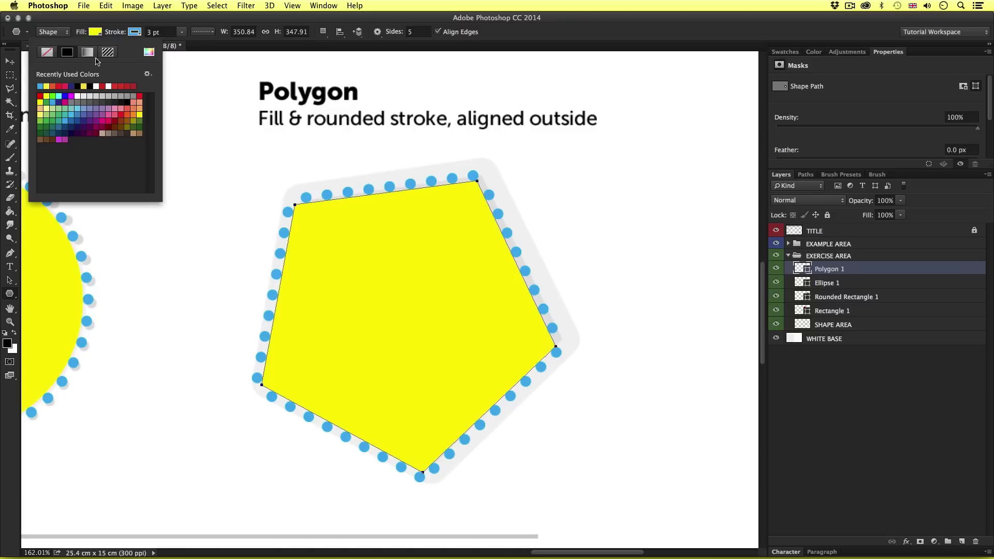
pyautogui.click(102, 120)
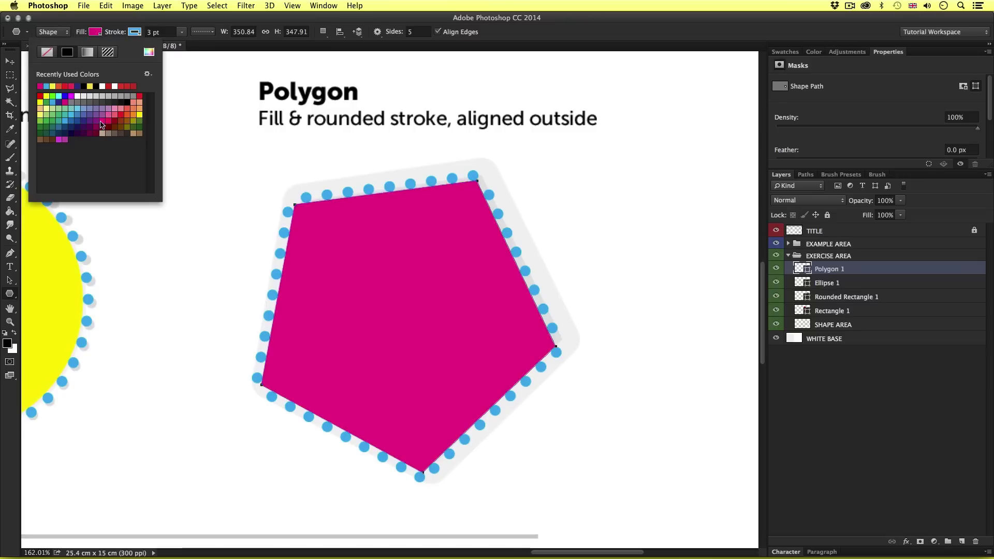
pyautogui.click(134, 32)
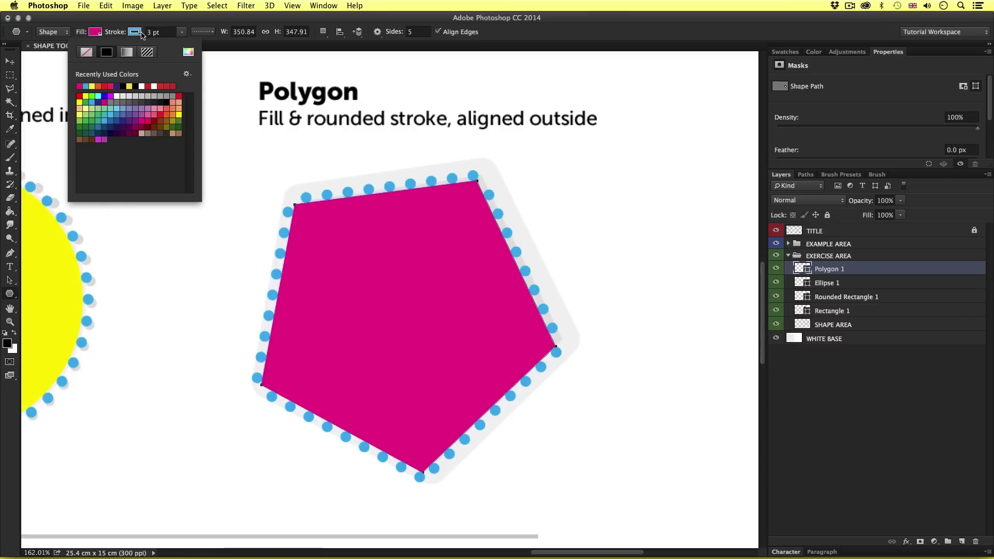
pyautogui.click(136, 86)
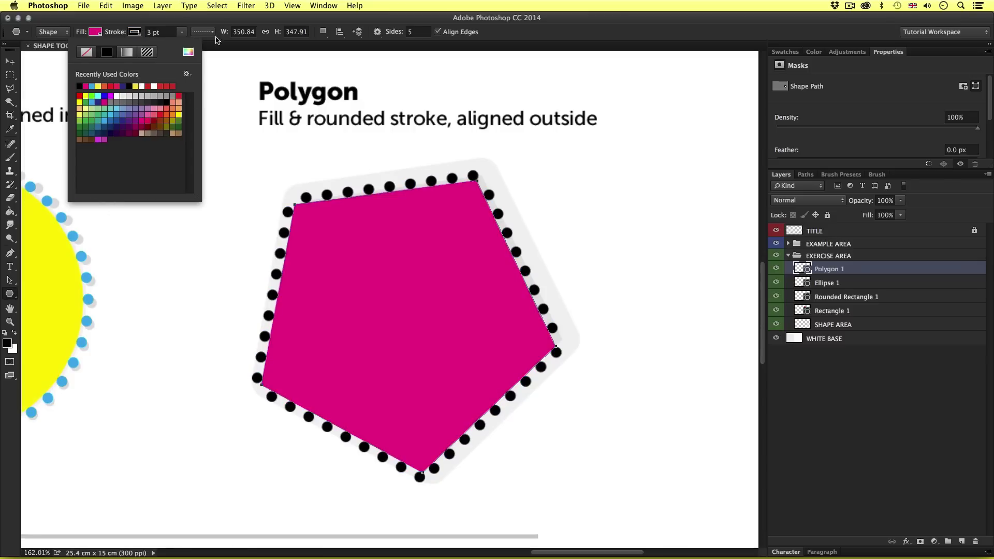
# Make the pentagon's stroke a solid line aligned outside the path, with rounded corners
pyautogui.click(209, 32)
pyautogui.click(190, 65)
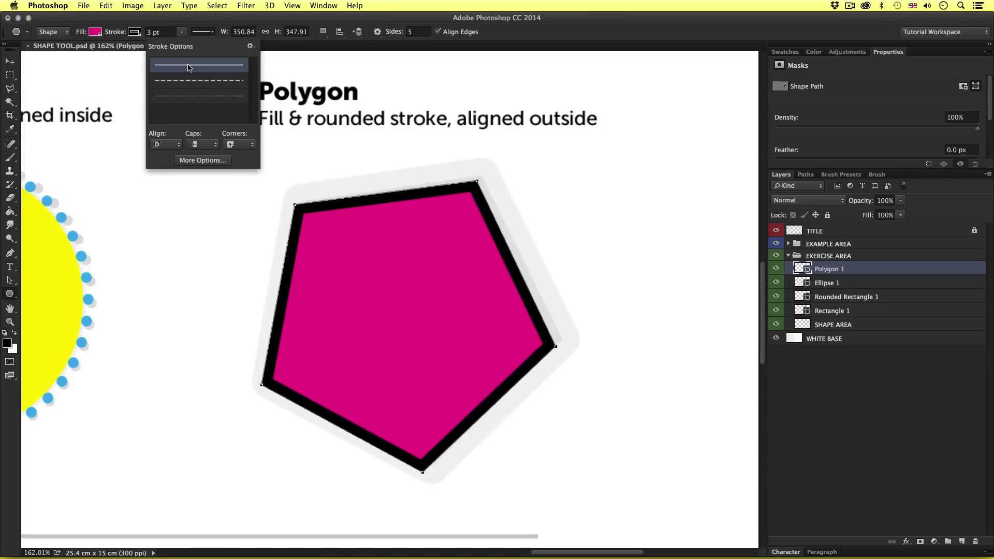
pyautogui.click(179, 145)
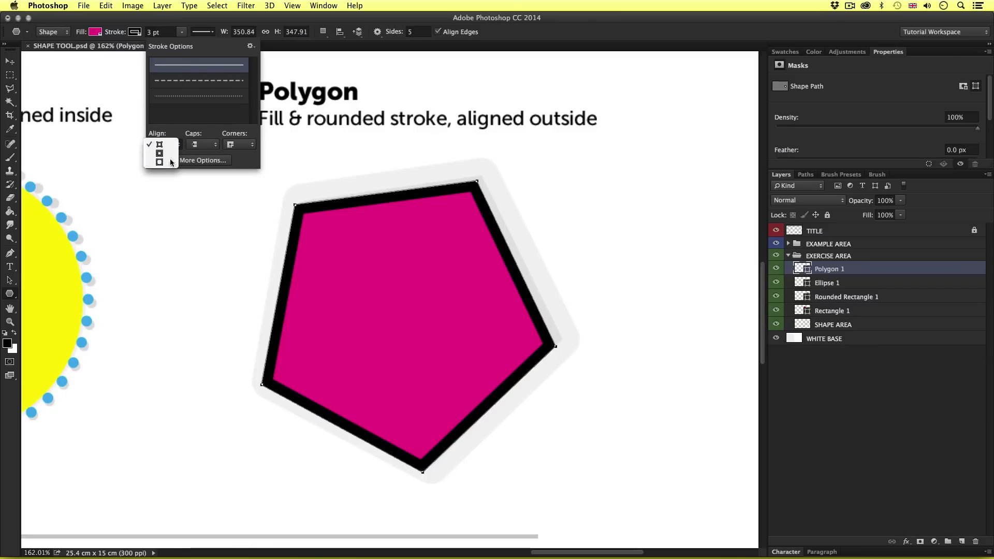
pyautogui.click(171, 162)
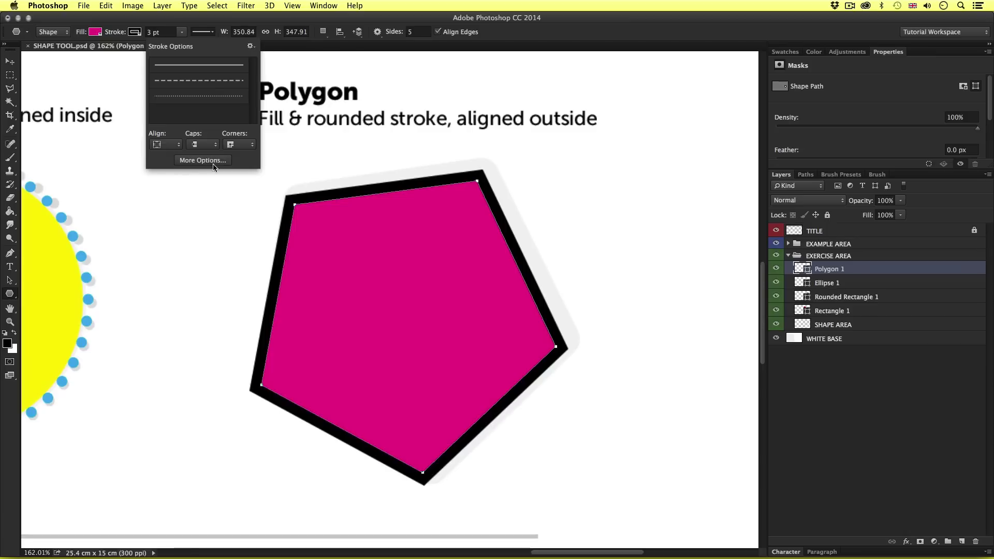
pyautogui.click(251, 147)
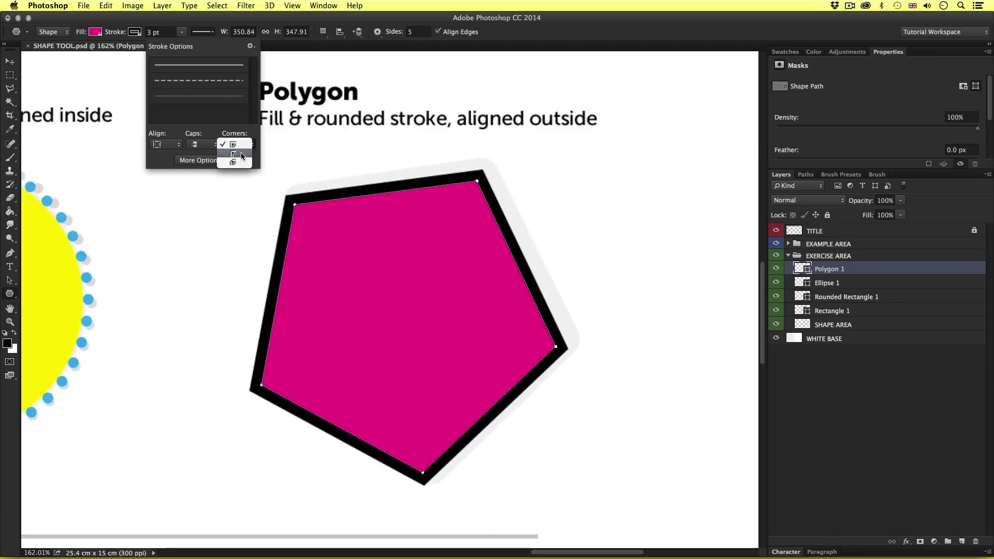
pyautogui.click(241, 153)
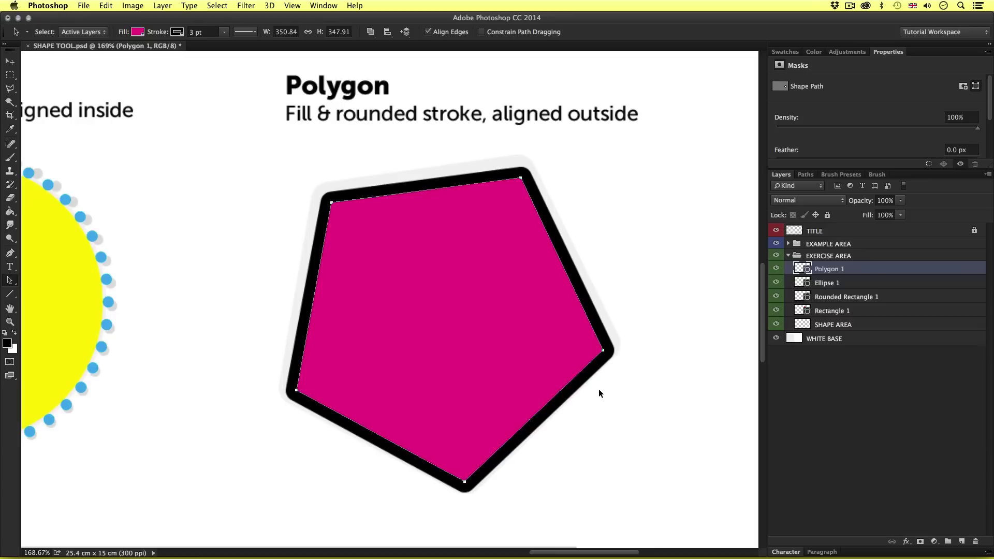
# Review the finished shapes and their layers in the exercise area, and deselect the polygon's layer
pyautogui.press('z')
pyautogui.keyDown('alt'); pyautogui.click(448, 332); pyautogui.keyUp('alt')
pyautogui.keyDown('alt'); pyautogui.click(448, 332); pyautogui.keyUp('alt')
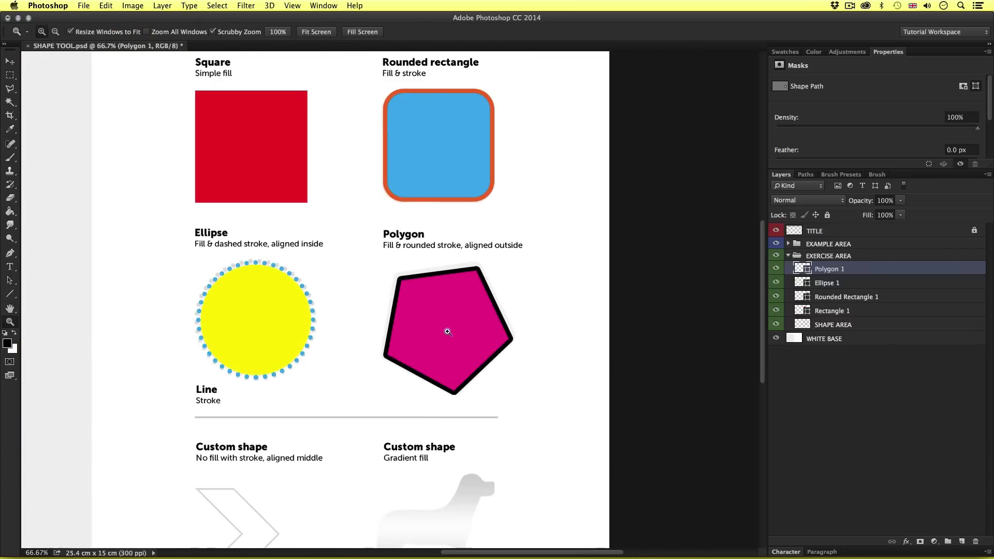
pyautogui.press('a')
pyautogui.scroll(-2, 446, 338)
pyautogui.hscroll(-2, 443, 326)
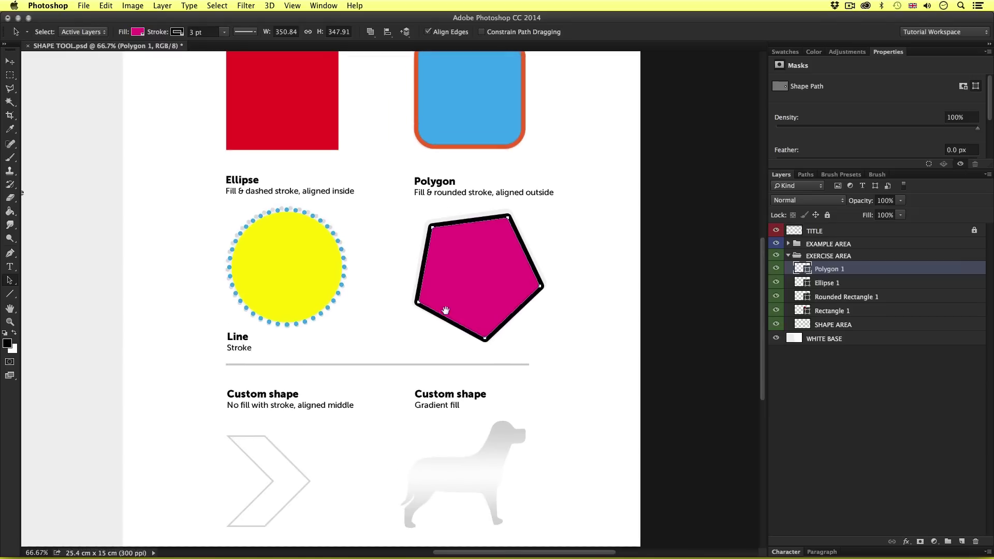
pyautogui.scroll(3, 445, 351)
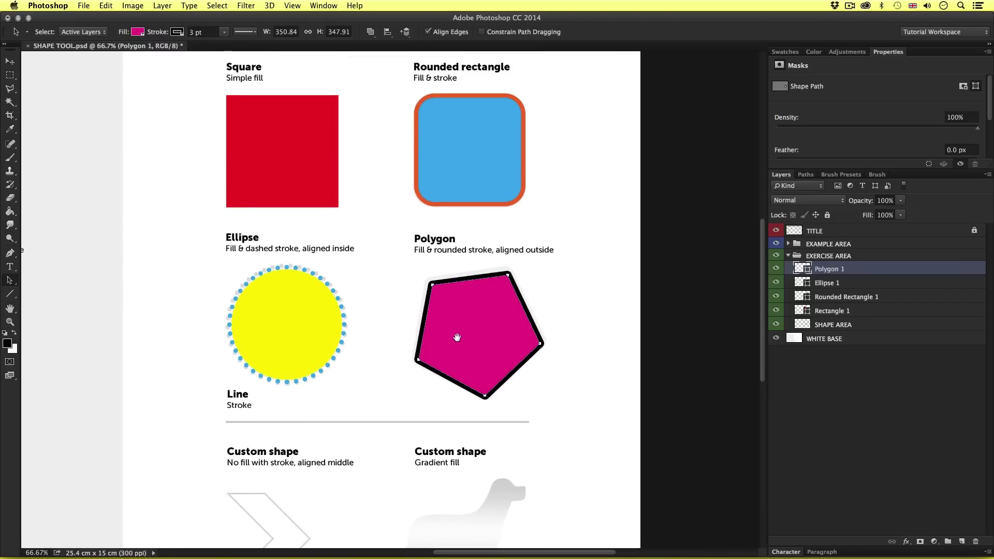
pyautogui.scroll(1, 458, 334)
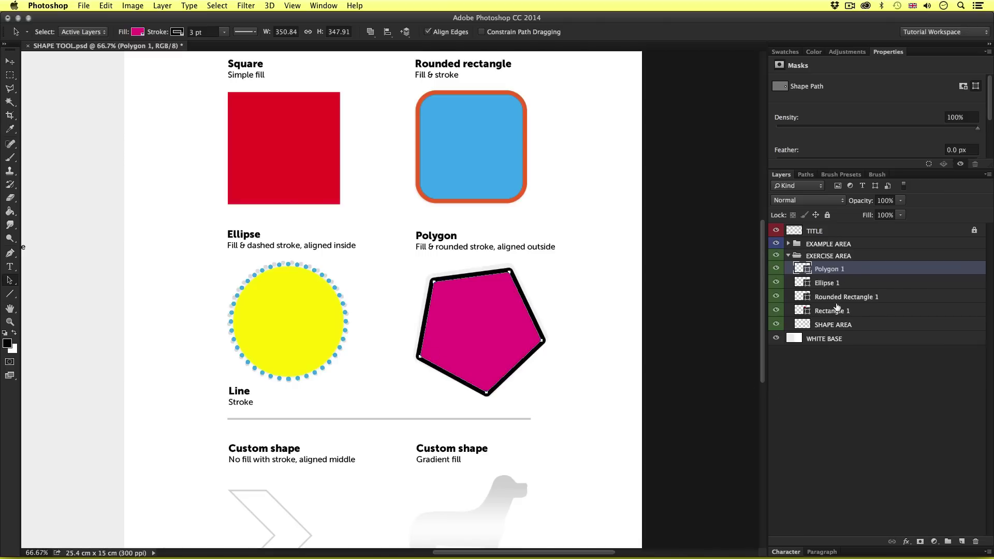
pyautogui.click(852, 366)
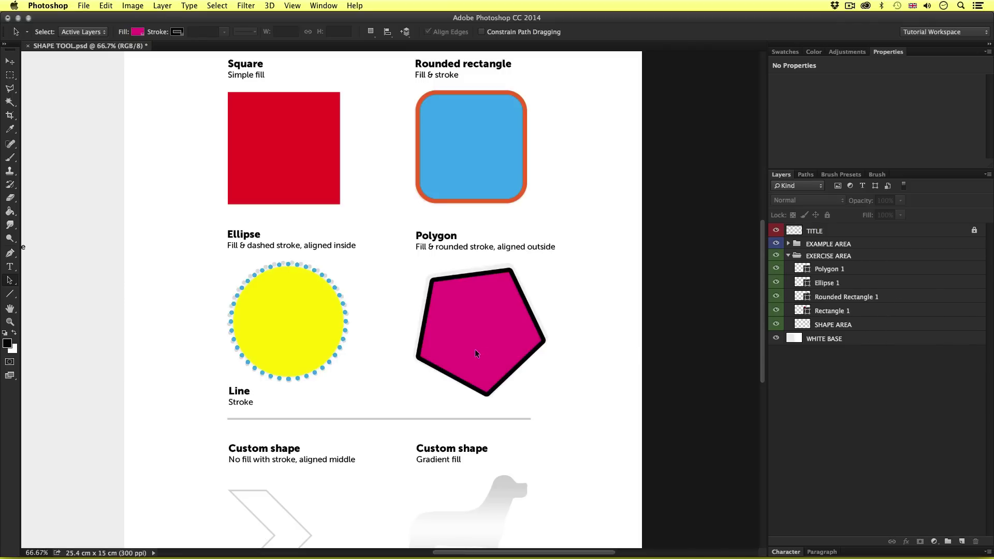
# Draw a horizontal line about 876 px long over the Line placeholder, using the Line tool with a 7 px weight
pyautogui.scroll(3, 390, 388)
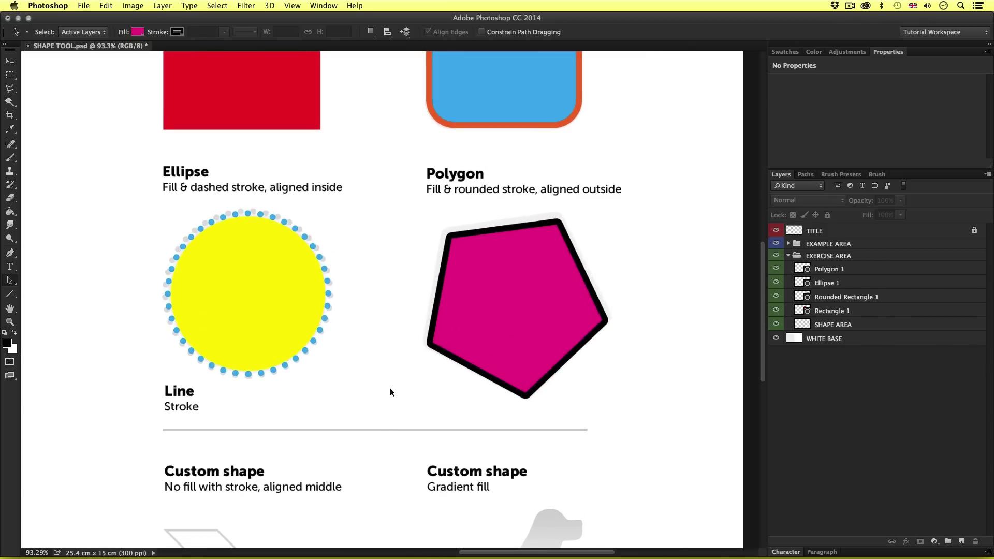
pyautogui.moveTo(390, 388); pyautogui.dragTo(408, 343)
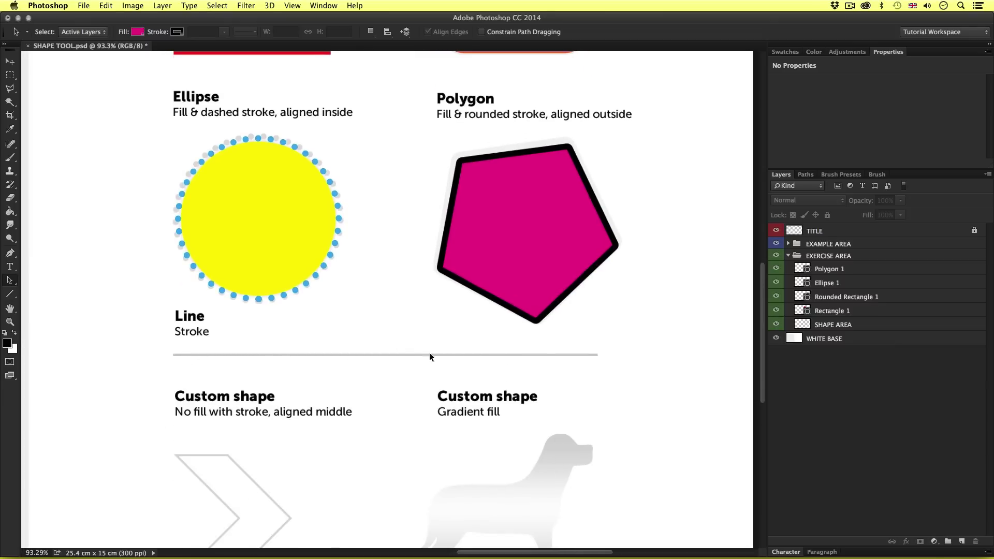
pyautogui.click(9, 296)
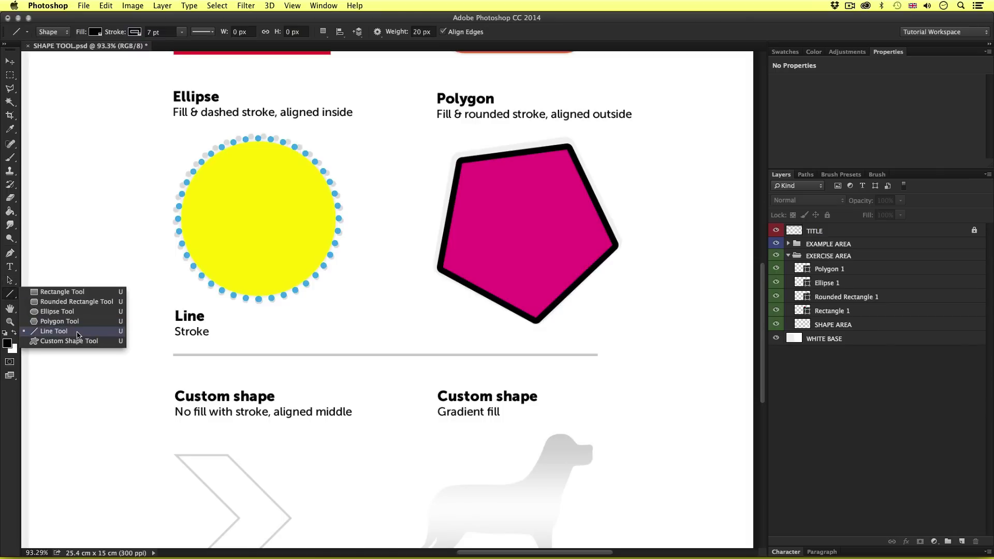
pyautogui.click(72, 333)
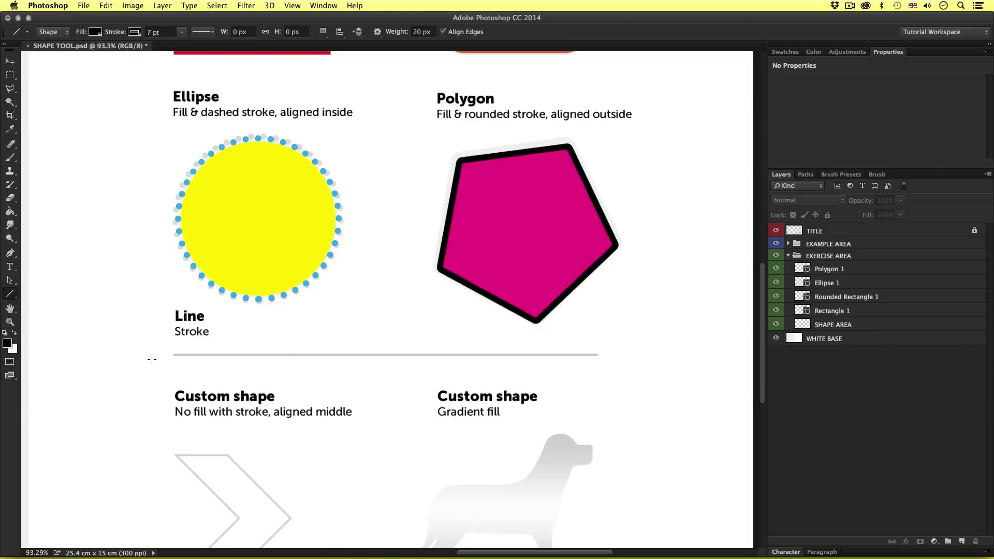
pyautogui.click(418, 32)
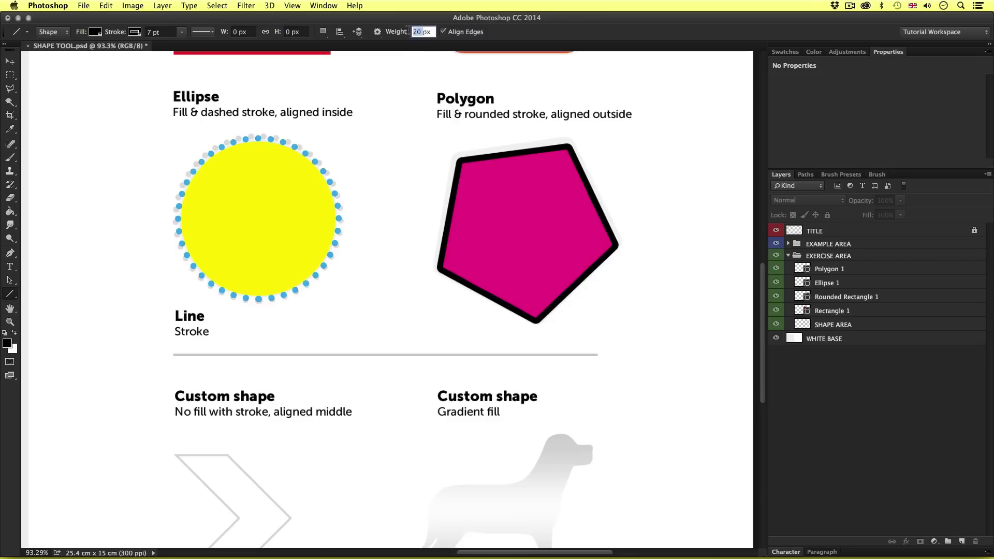
pyautogui.write('7')
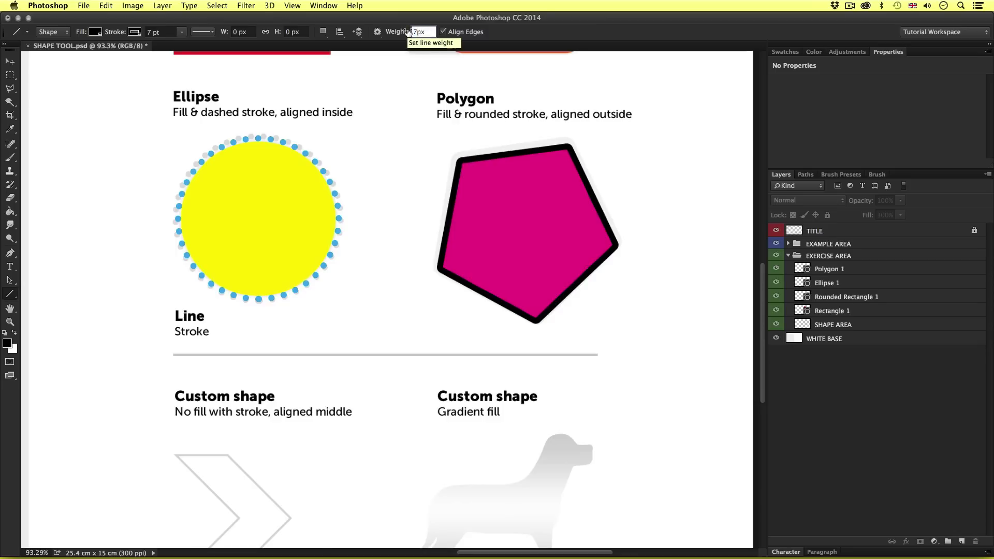
pyautogui.press('Return')
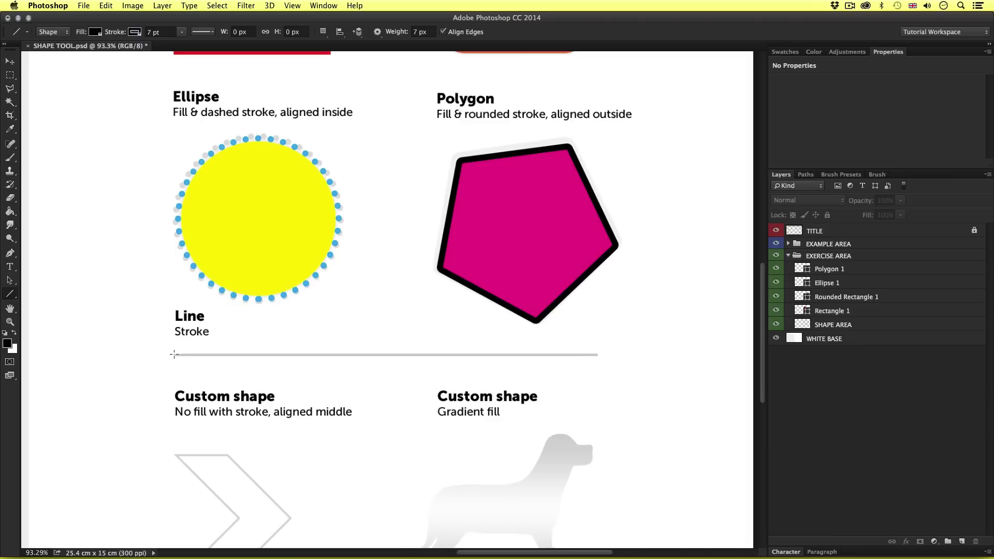
pyautogui.moveTo(174, 355)
pyautogui.mouseDown()
pyautogui.moveTo(215, 354)
pyautogui.moveTo(319, 387)
pyautogui.moveTo(456, 475)
pyautogui.moveTo(477, 251)
pyautogui.moveTo(466, 254)
pyautogui.moveTo(455, 327)
pyautogui.moveTo(521, 331)
pyautogui.moveTo(451, 438)
pyautogui.moveTo(597, 439)
pyautogui.mouseUp()
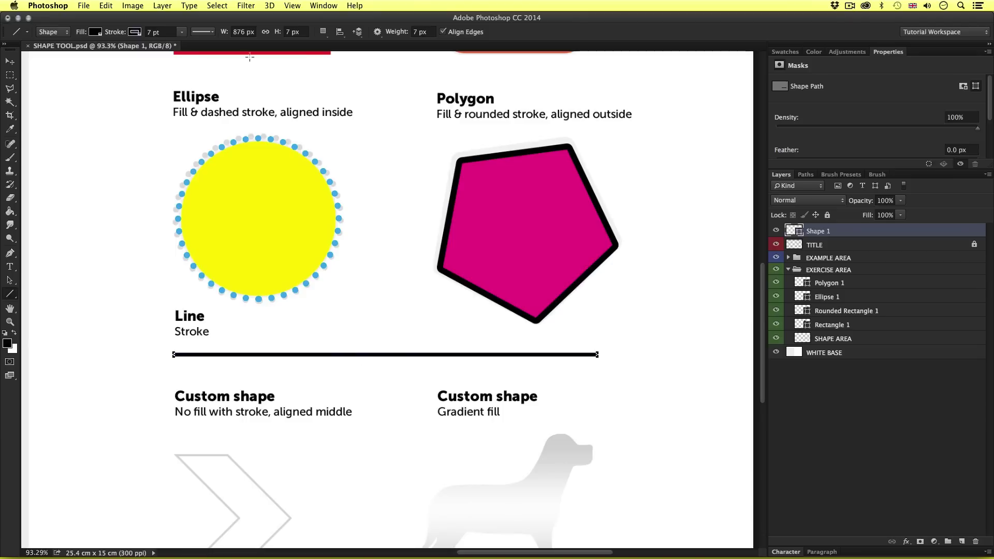
# Set the line's stroke to bright green and move its layer into the EXERCISE AREA group, above Polygon 1
pyautogui.click(135, 32)
pyautogui.click(84, 124)
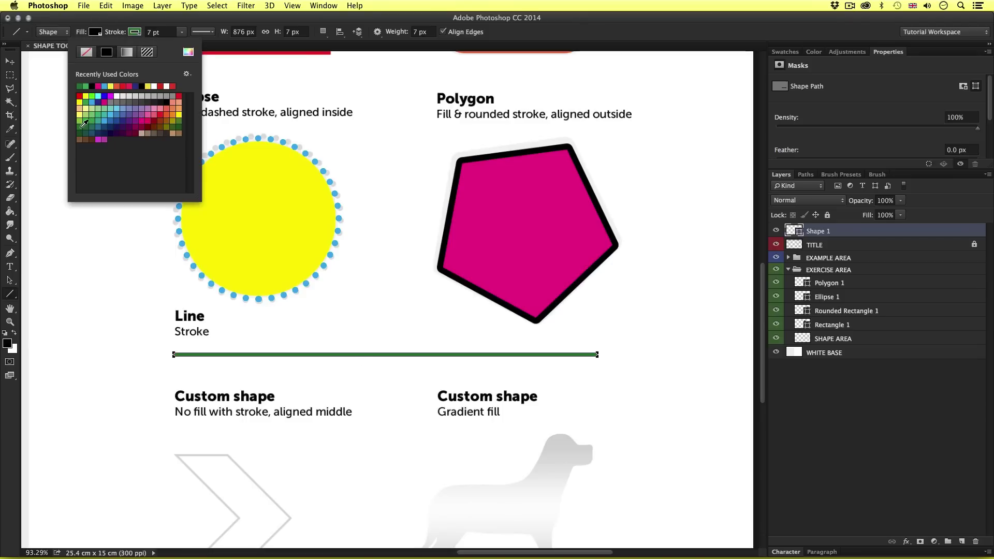
pyautogui.click(87, 85)
pyautogui.click(839, 231)
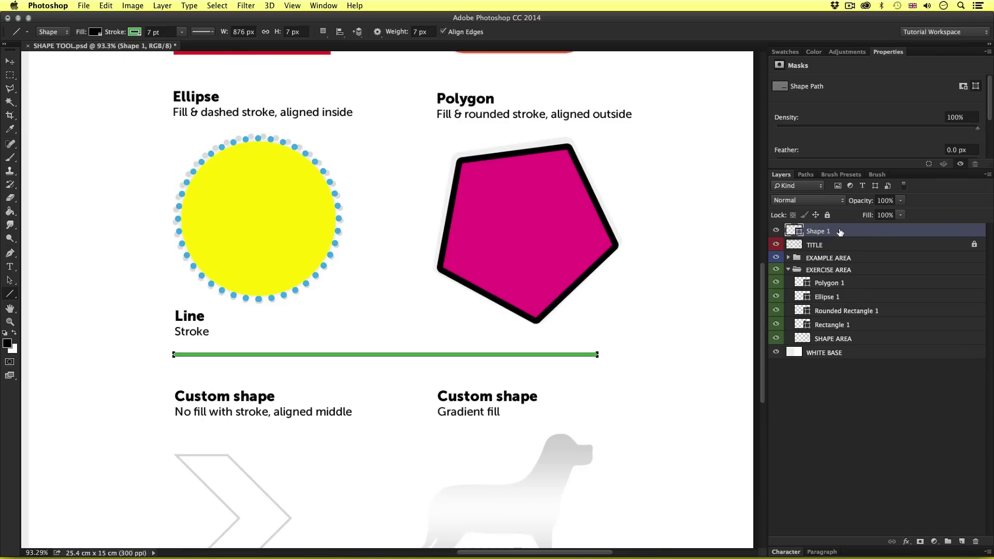
pyautogui.moveTo(839, 231)
pyautogui.mouseDown()
pyautogui.moveTo(843, 270)
pyautogui.moveTo(824, 277)
pyautogui.mouseUp()
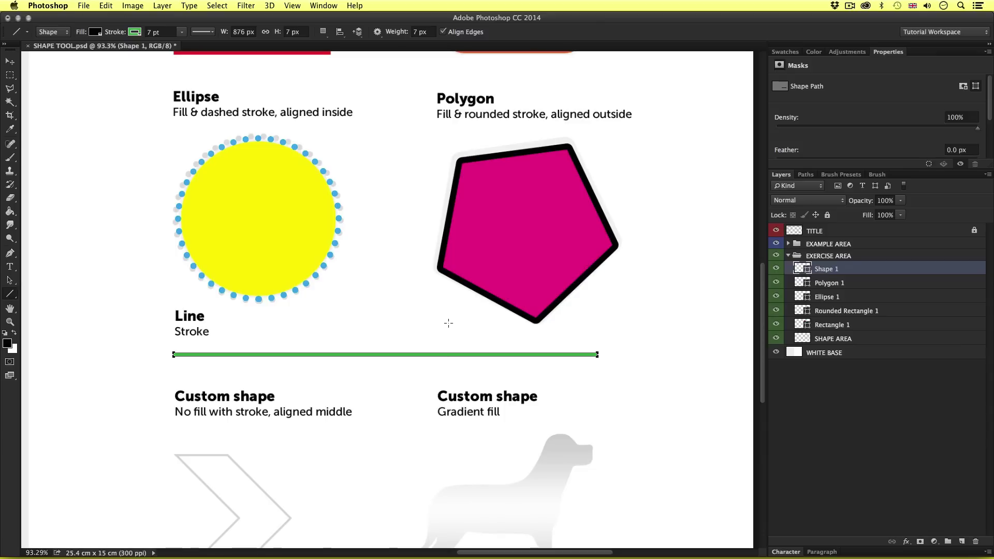
# Activate the Custom Shape tool and replace the available shapes with the Arrows set
pyautogui.scroll(-5, 381, 411)
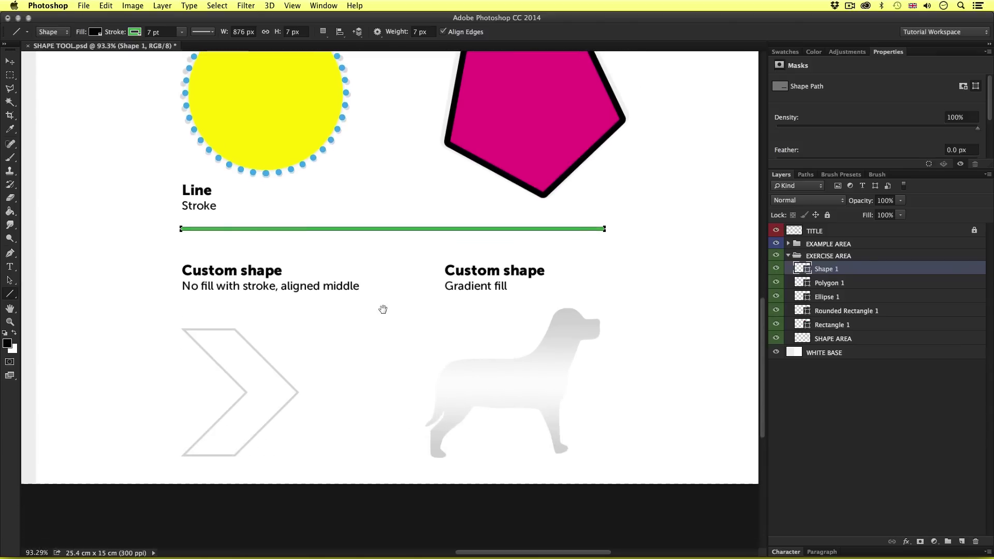
pyautogui.scroll(5, 296, 386)
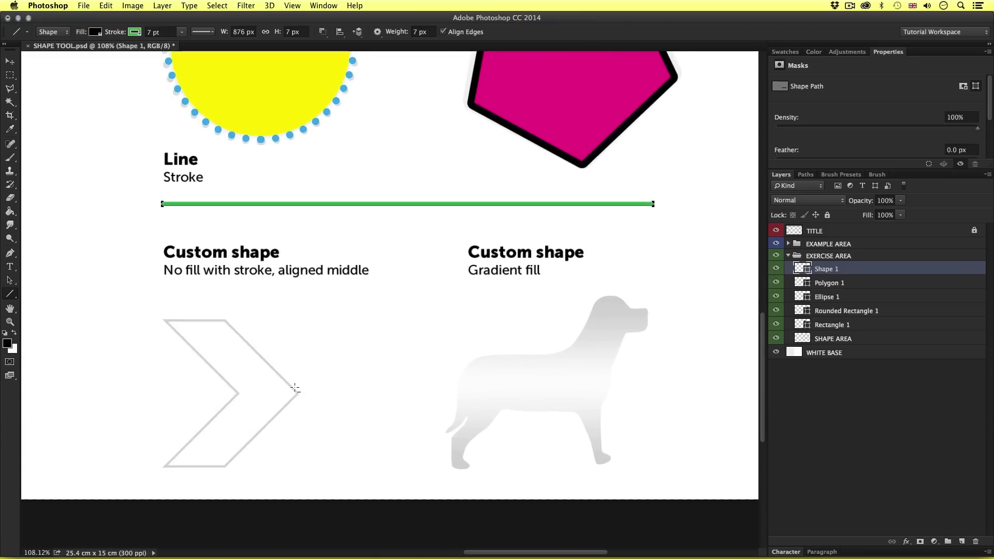
pyautogui.scroll(-2, 438, 384)
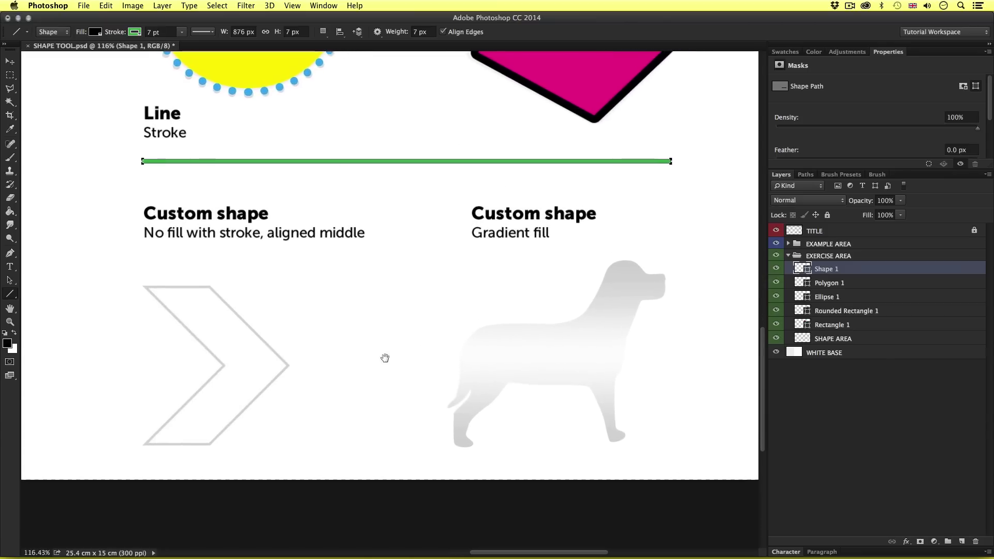
pyautogui.rightClick(10, 294)
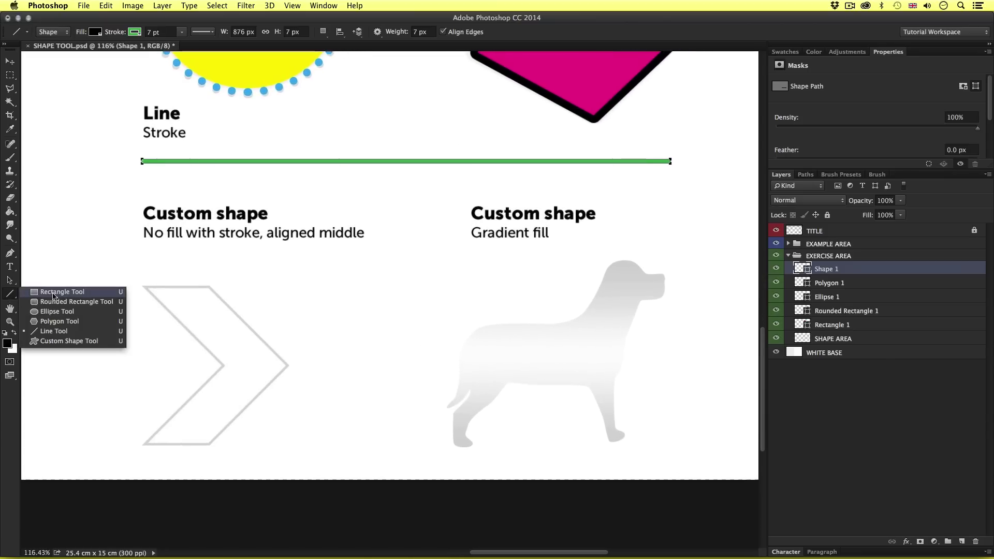
pyautogui.click(68, 342)
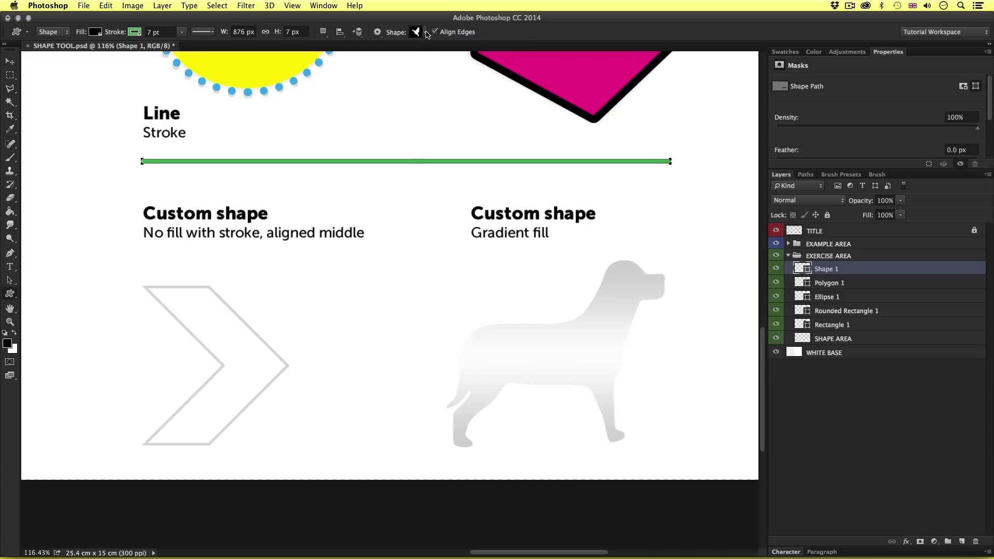
pyautogui.click(425, 34)
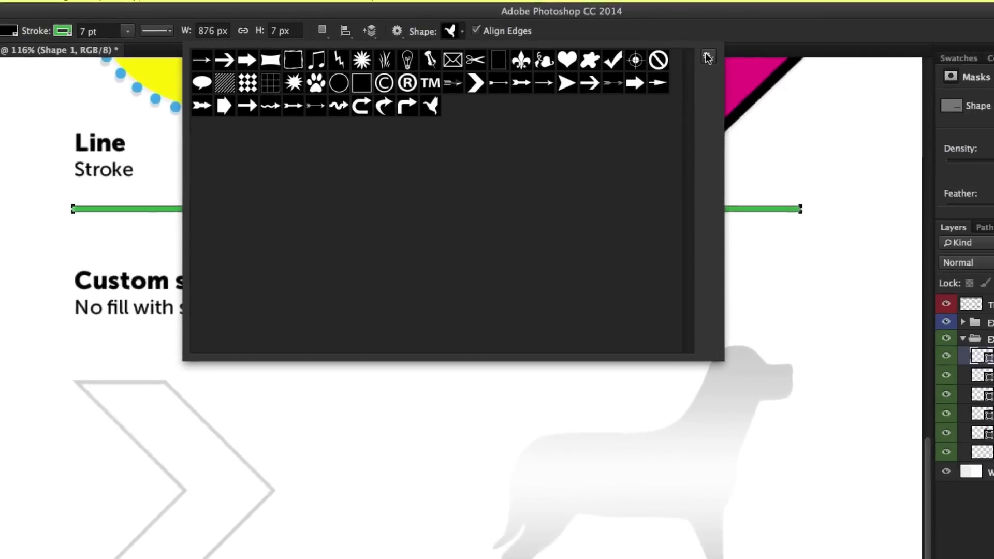
pyautogui.click(707, 58)
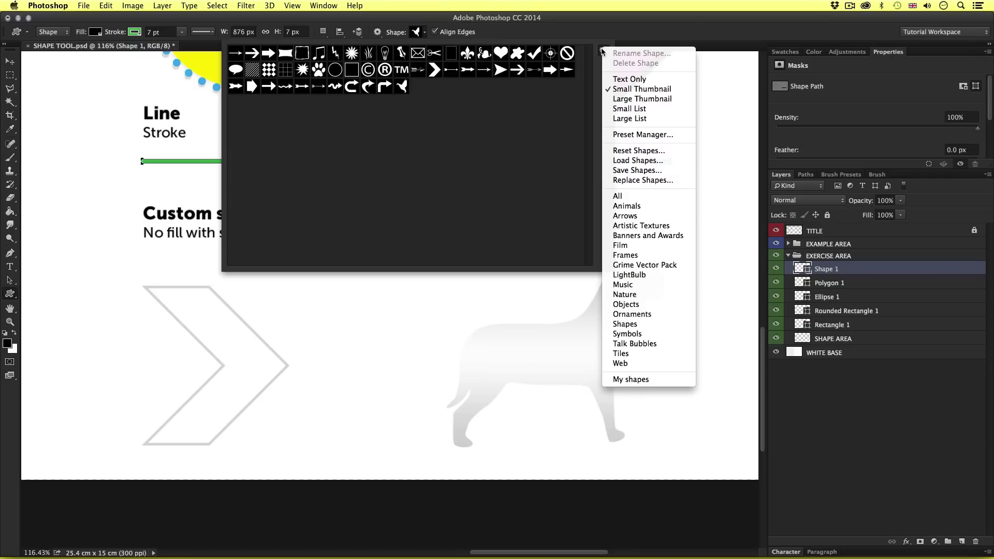
pyautogui.click(656, 217)
pyautogui.click(571, 192)
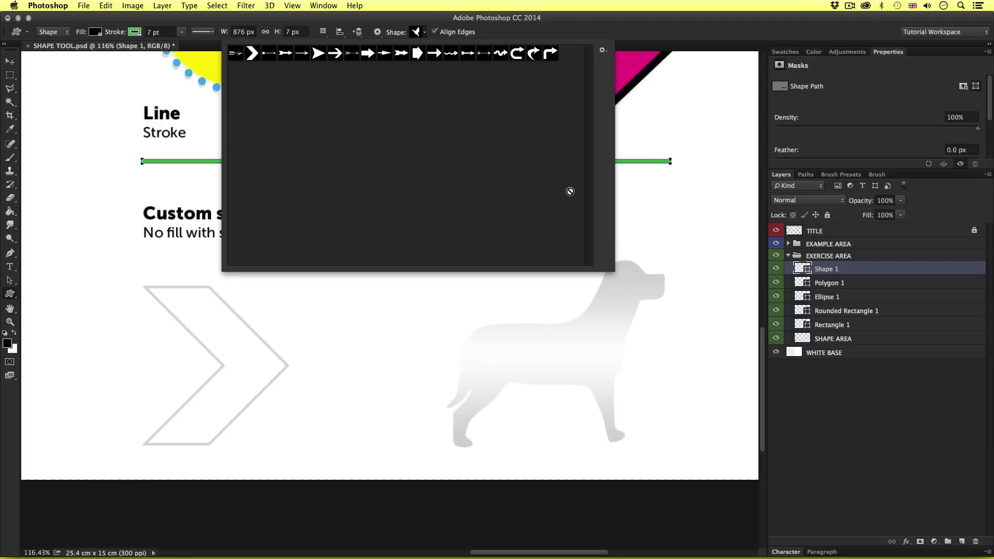
# Draw the chevron arrow about 236 × 266 px over the first Custom shape placeholder, and set its fill to none
pyautogui.click(253, 53)
pyautogui.moveTo(141, 288)
pyautogui.mouseDown()
pyautogui.moveTo(241, 424)
pyautogui.moveTo(284, 445)
pyautogui.mouseUp()
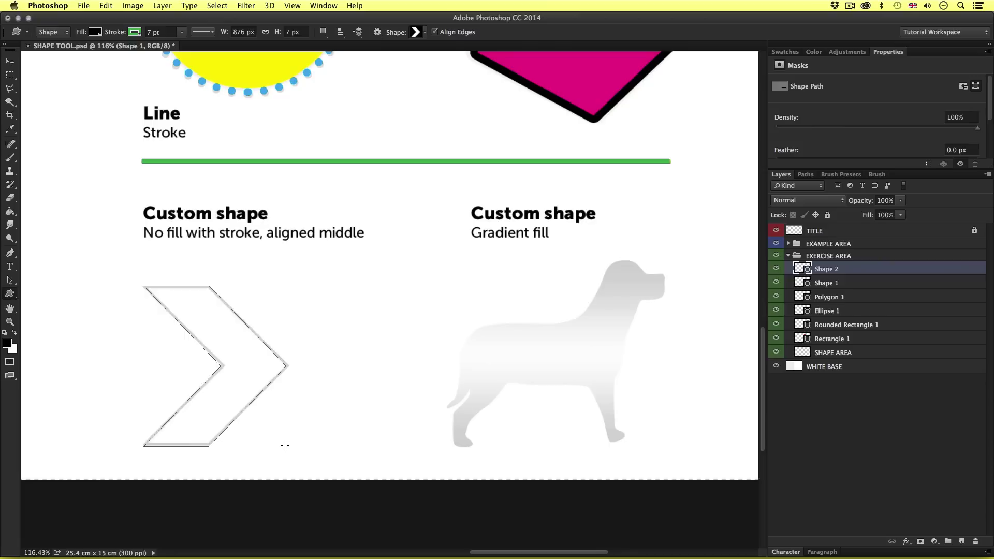
pyautogui.click(96, 33)
pyautogui.click(47, 54)
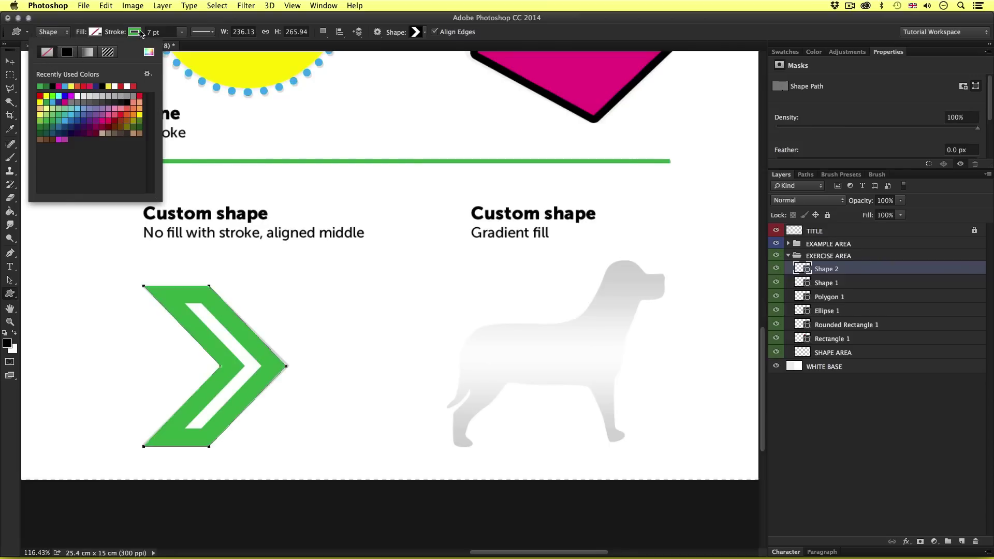
# Set the stroke weight of the chevron arrow to 3 pt
pyautogui.click(135, 33)
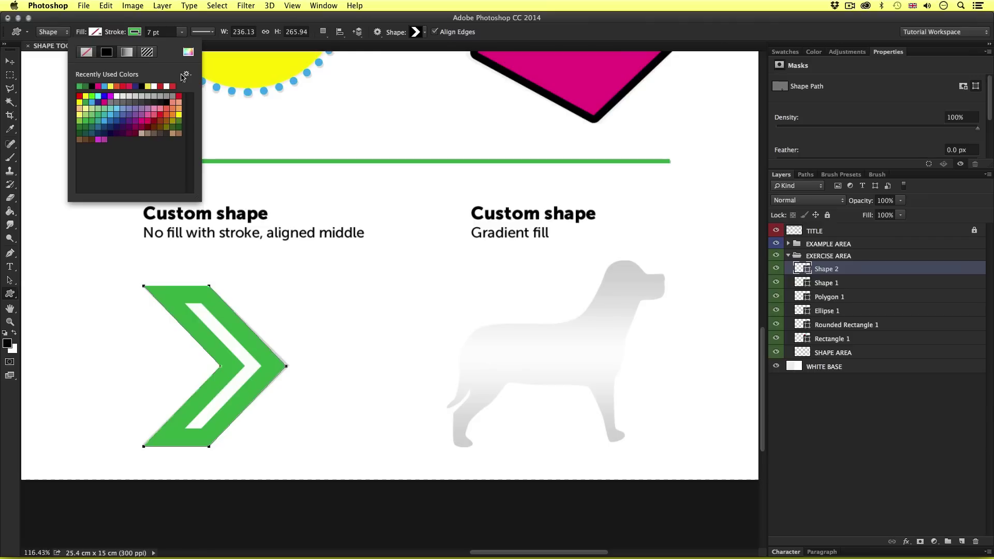
pyautogui.click(152, 31)
pyautogui.write('3')
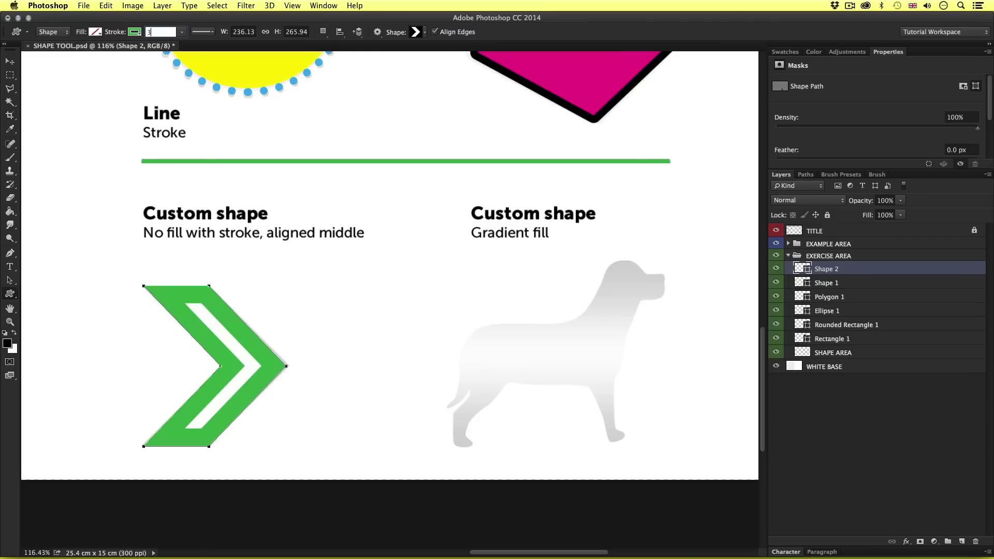
pyautogui.press('Return')
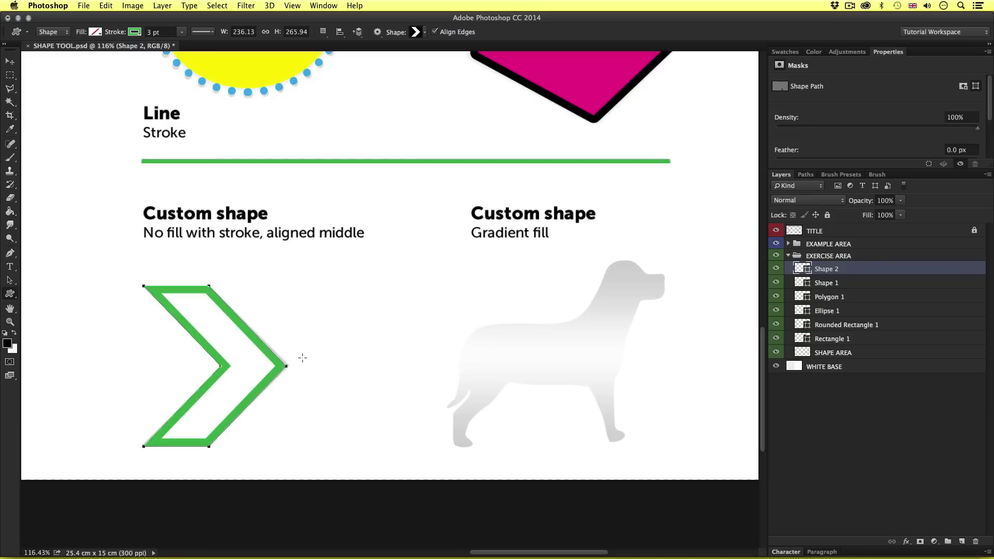
# Align the chevron arrow's stroke to the centre of its path
pyautogui.click(211, 32)
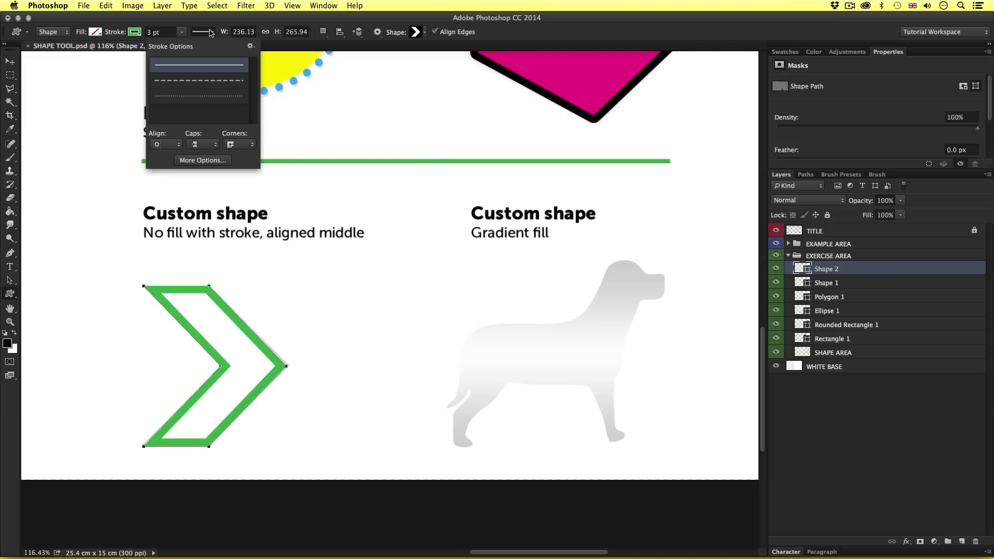
pyautogui.click(175, 145)
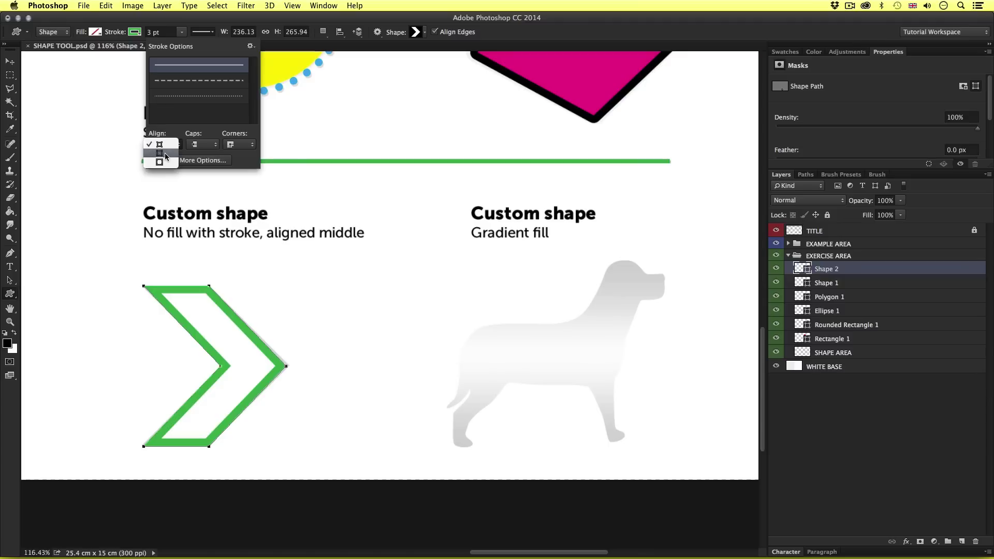
pyautogui.click(165, 154)
pyautogui.click(234, 145)
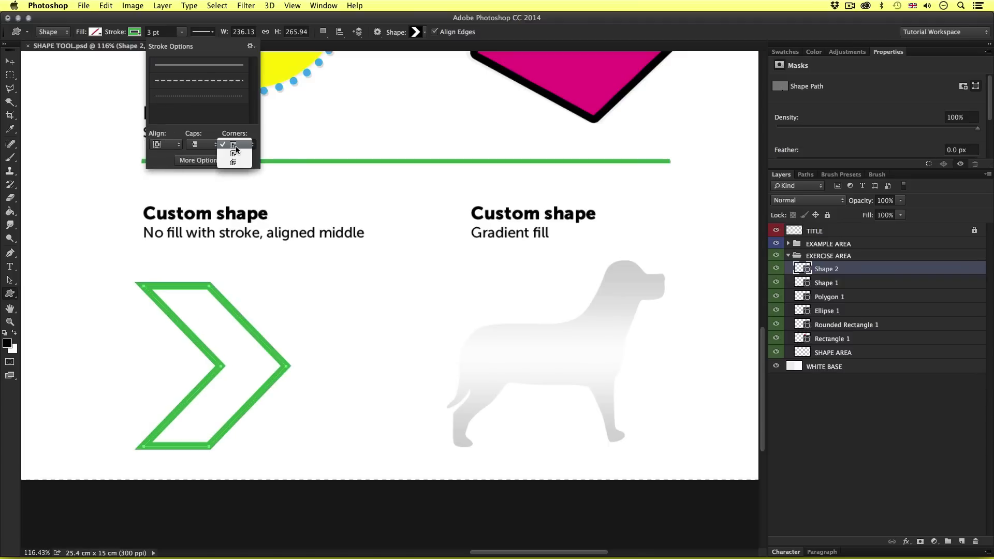
pyautogui.click(239, 146)
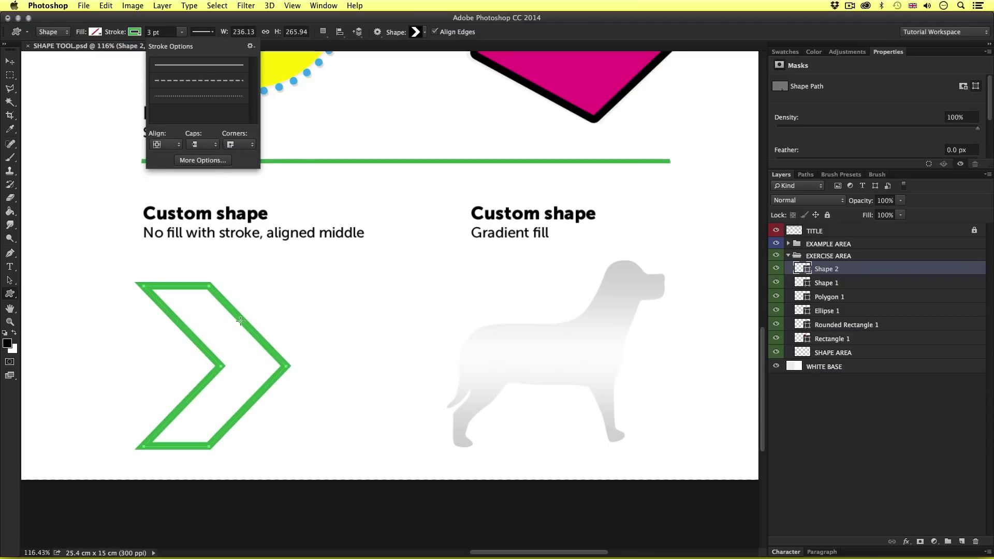
# Deselect the layers with the Custom Shape tool active and replace the available shapes with the Animals set
pyautogui.click(12, 296)
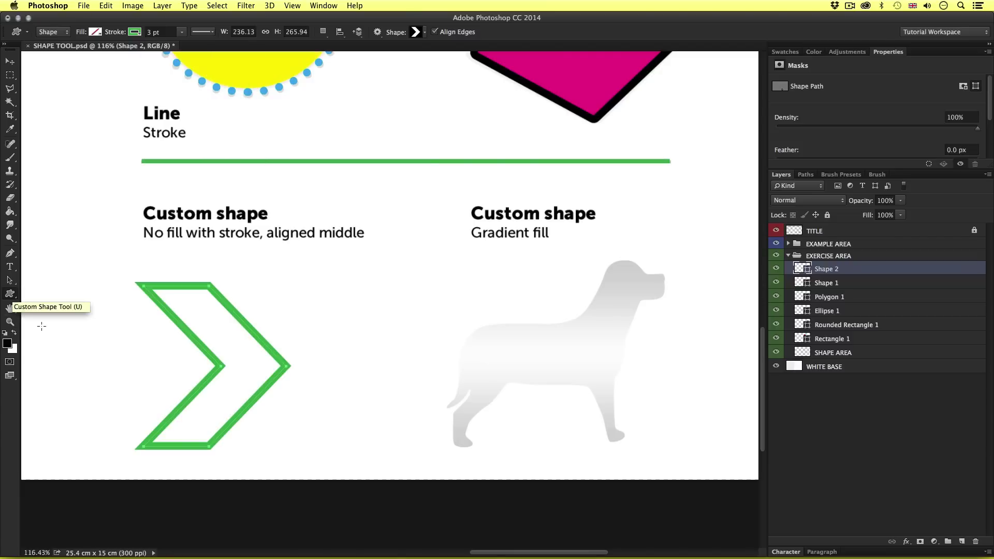
pyautogui.press('super+alt+a')
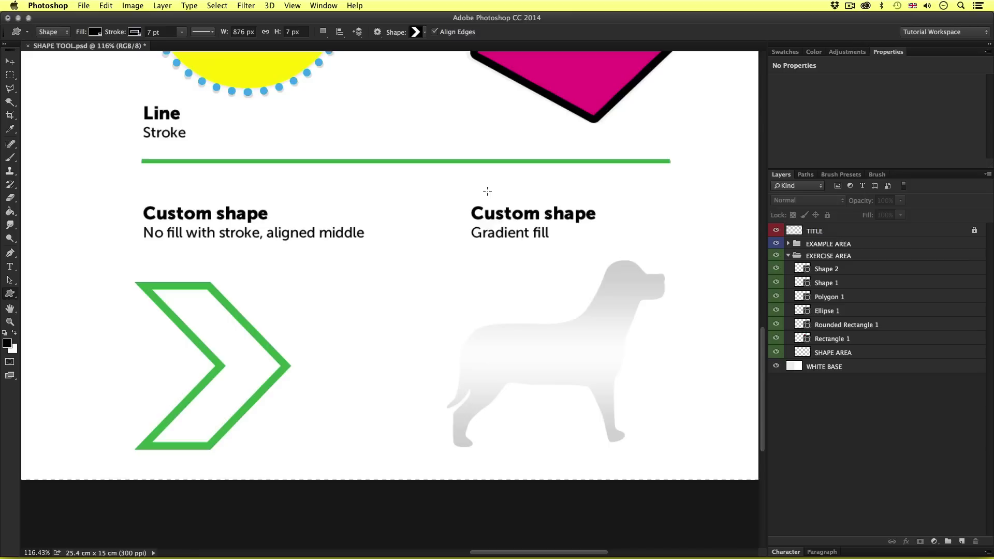
pyautogui.click(424, 32)
pyautogui.click(602, 51)
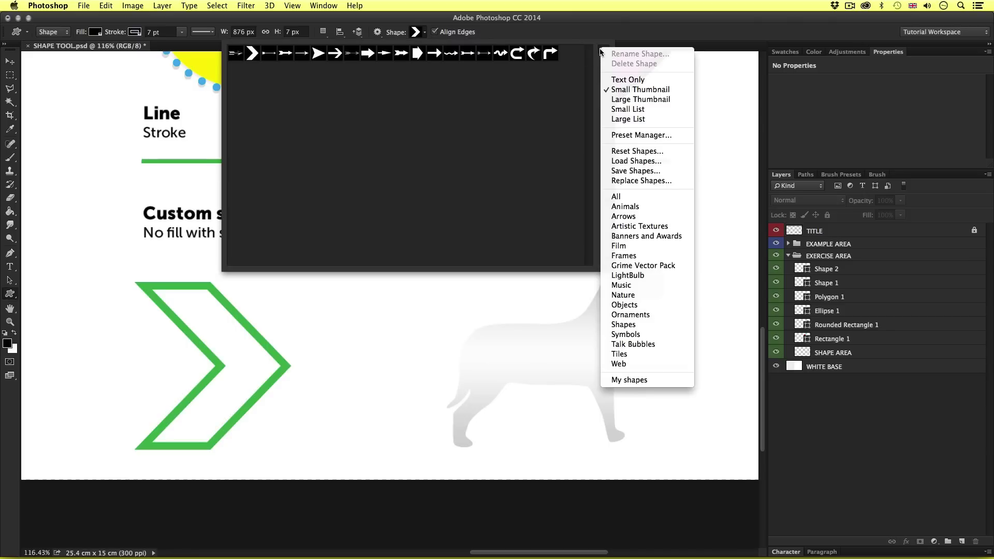
pyautogui.click(657, 209)
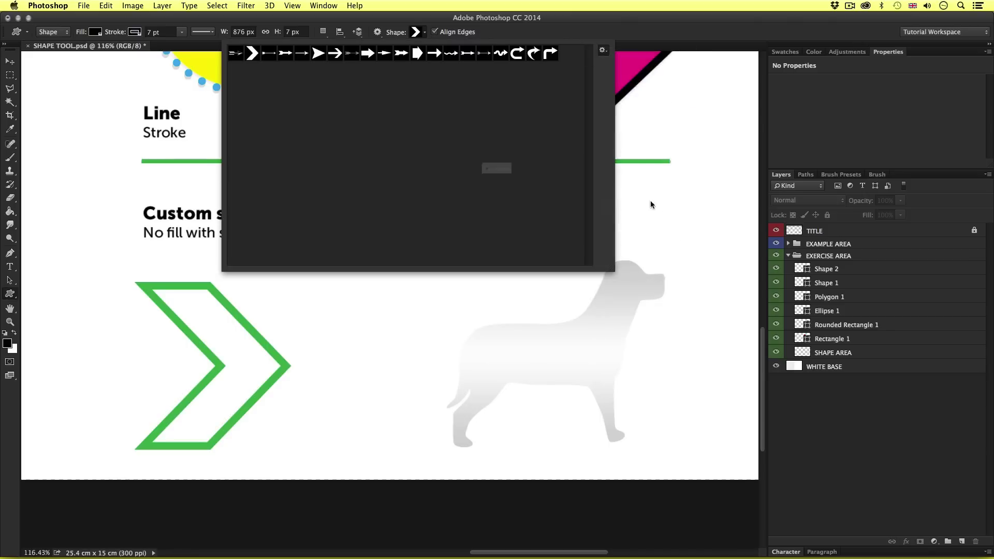
pyautogui.click(570, 191)
# Draw the dog custom shape about 345 × 300 px over the second Custom shape placeholder
pyautogui.click(286, 53)
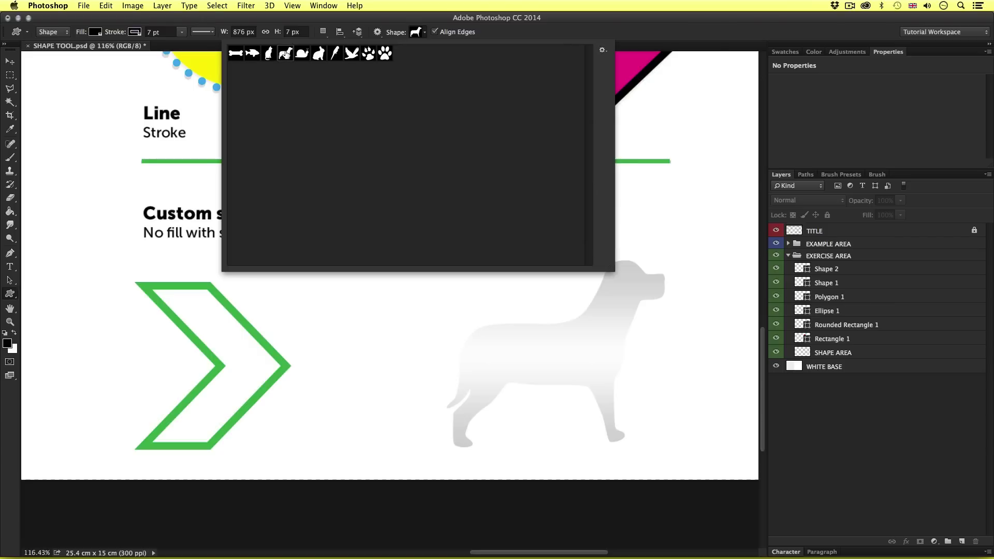
pyautogui.moveTo(456, 273); pyautogui.dragTo(657, 442)
pyautogui.moveTo(662, 453); pyautogui.dragTo(663, 454)
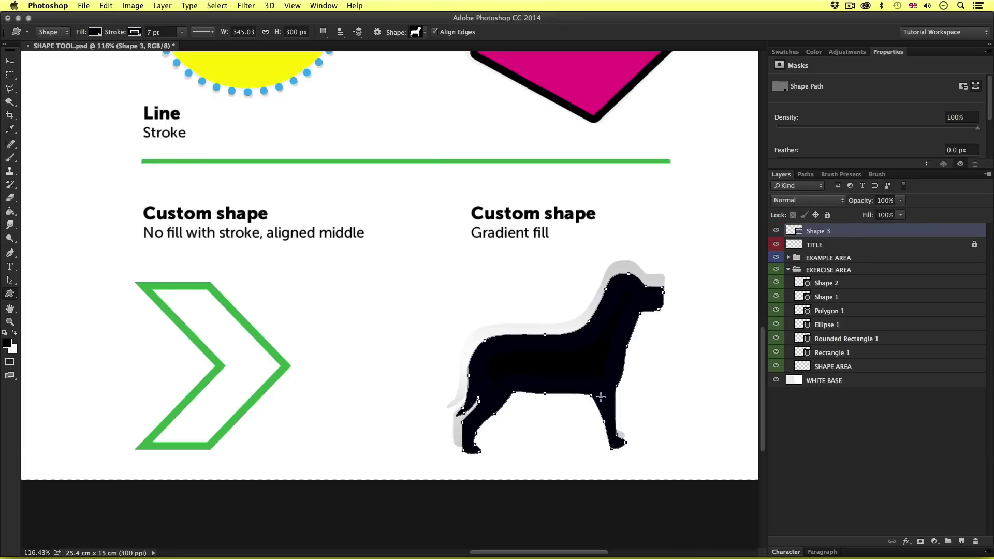
# Fill the dog shape with the linear blue, red and yellow gradient preset and set its stroke to none
pyautogui.click(98, 33)
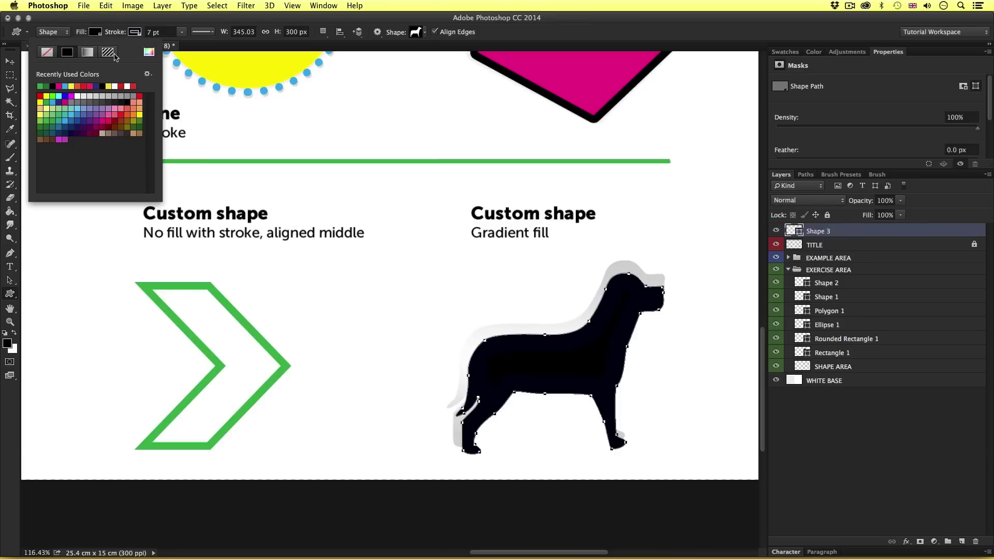
pyautogui.click(87, 52)
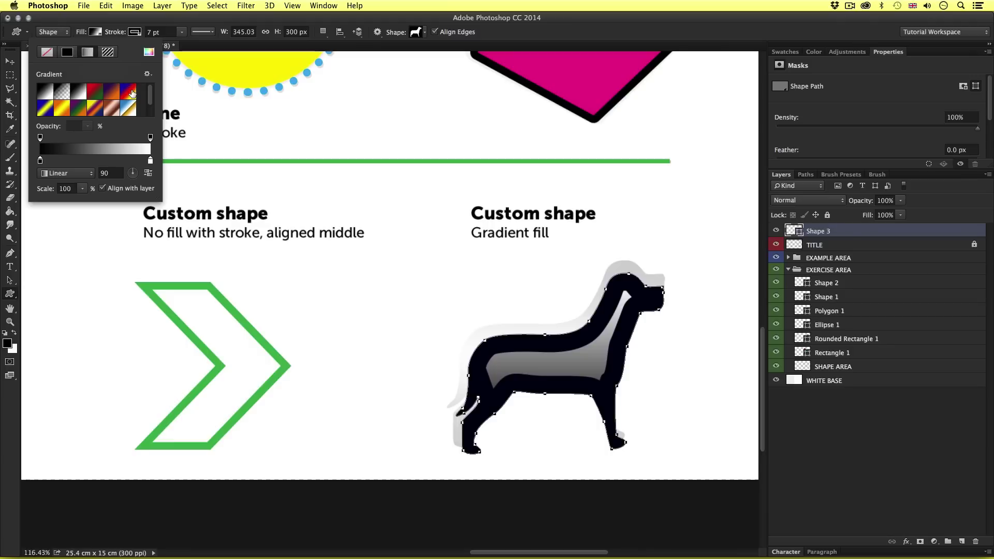
pyautogui.click(132, 94)
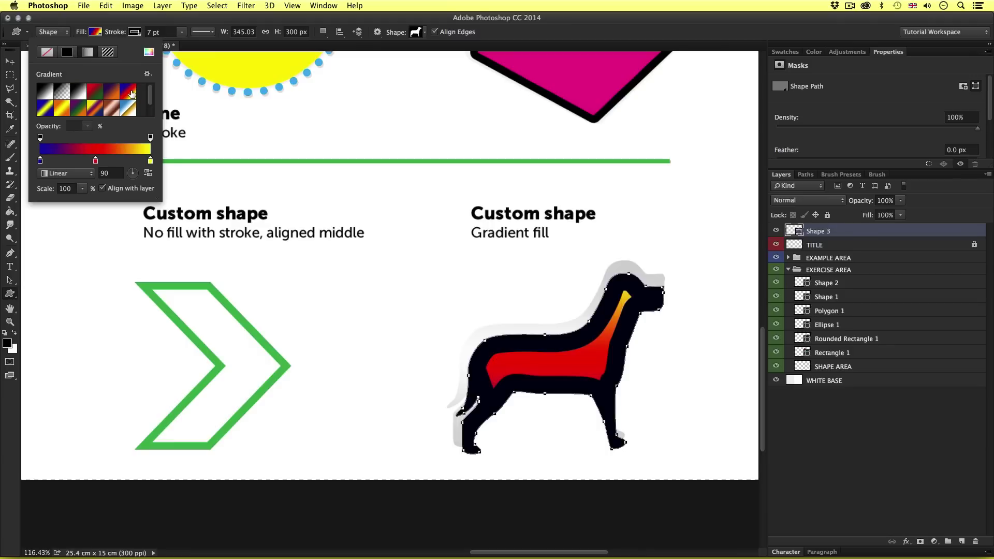
pyautogui.click(136, 32)
pyautogui.click(87, 51)
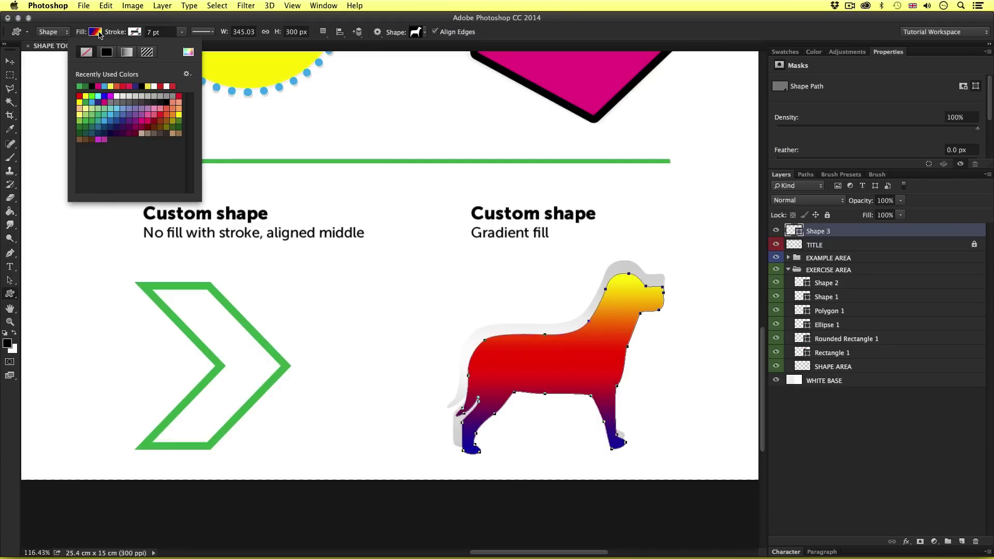
# Shift the red stop of the dog's gradient fill slightly toward the blue end, and switch to path selection
pyautogui.click(95, 32)
pyautogui.moveTo(96, 163); pyautogui.dragTo(91, 163)
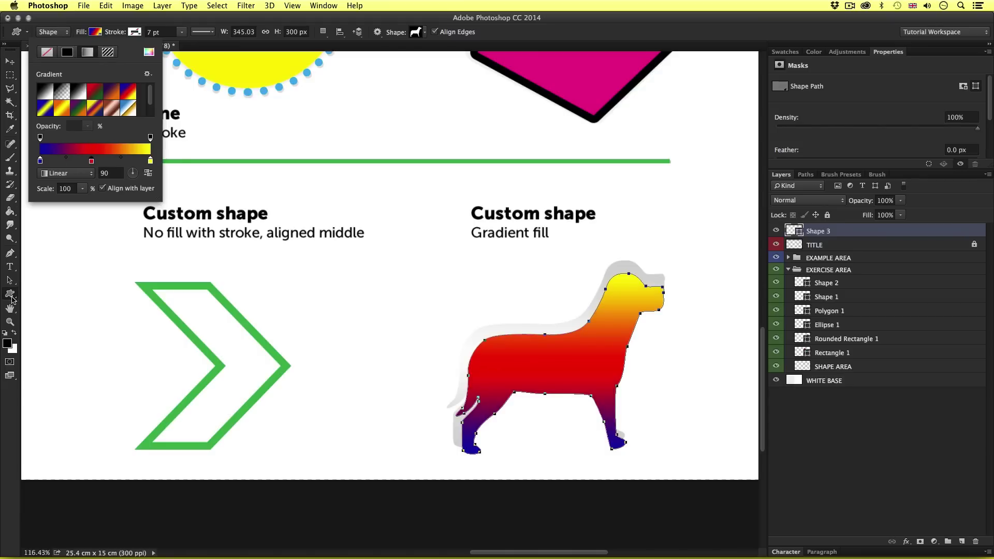
pyautogui.press('a')
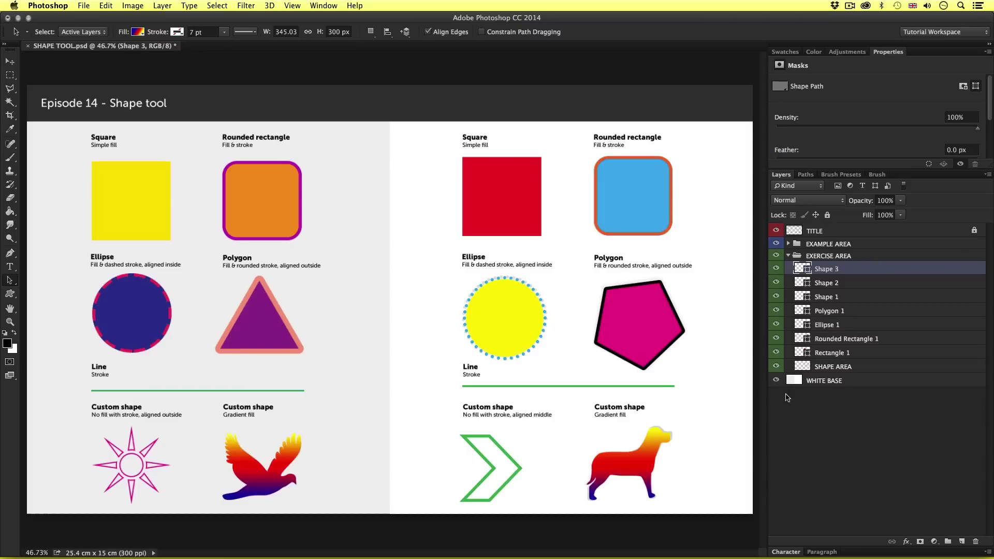